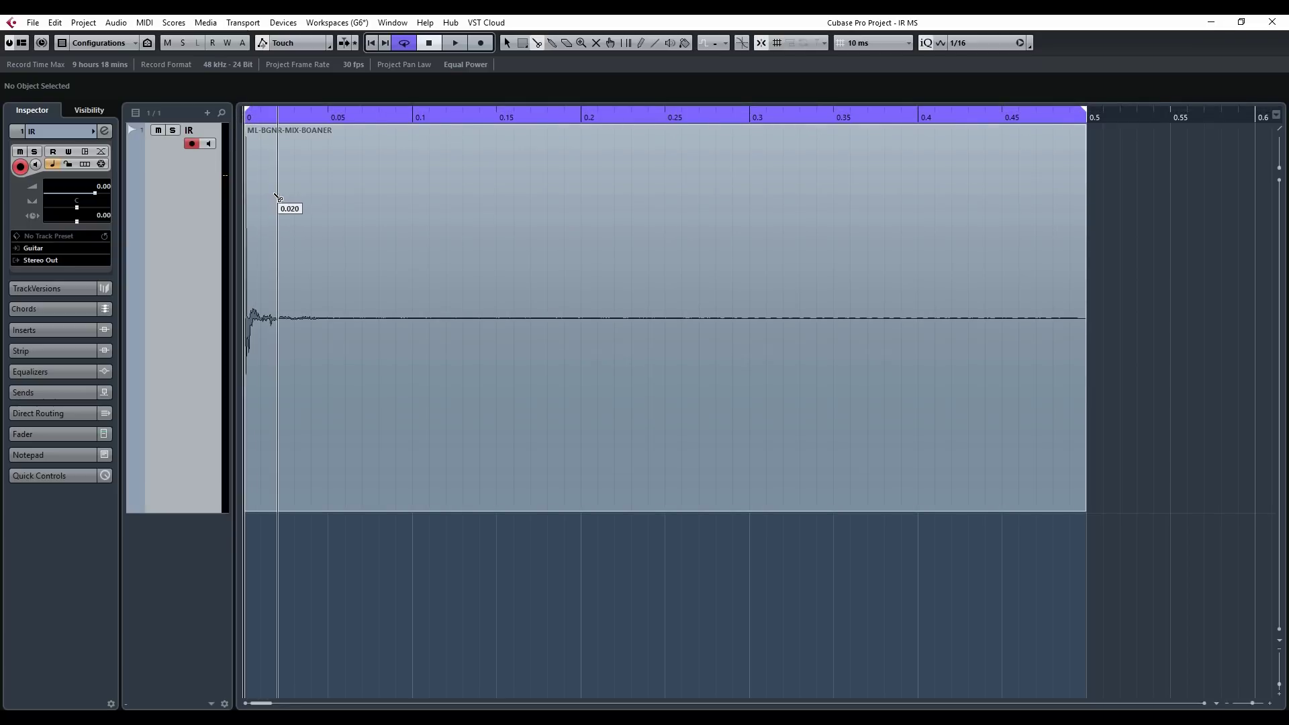
Step: Split the impulse response at 0.020 s
click(277, 235)
key(1)
click(266, 239)
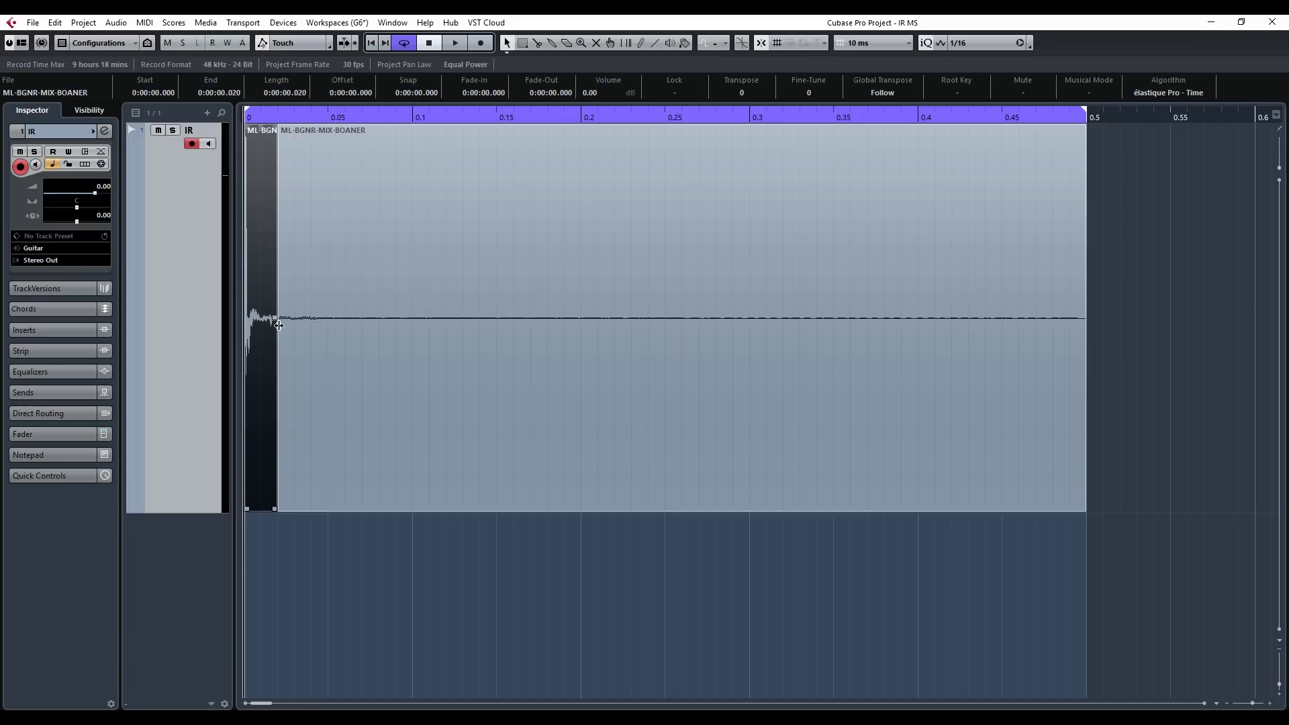
Step: Mute the 480 ms tail after 0.020 s so only the opening 20 ms stays active
click(378, 259)
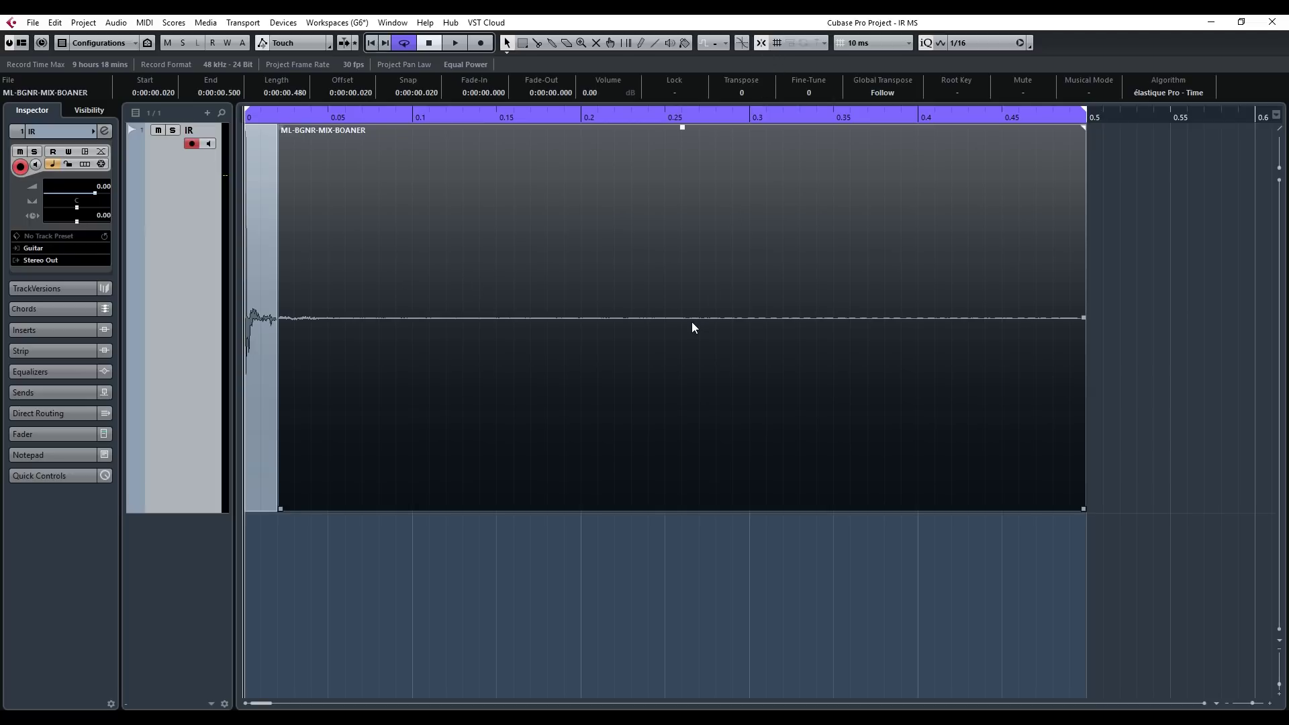
key(7)
click(549, 261)
key(1)
click(613, 603)
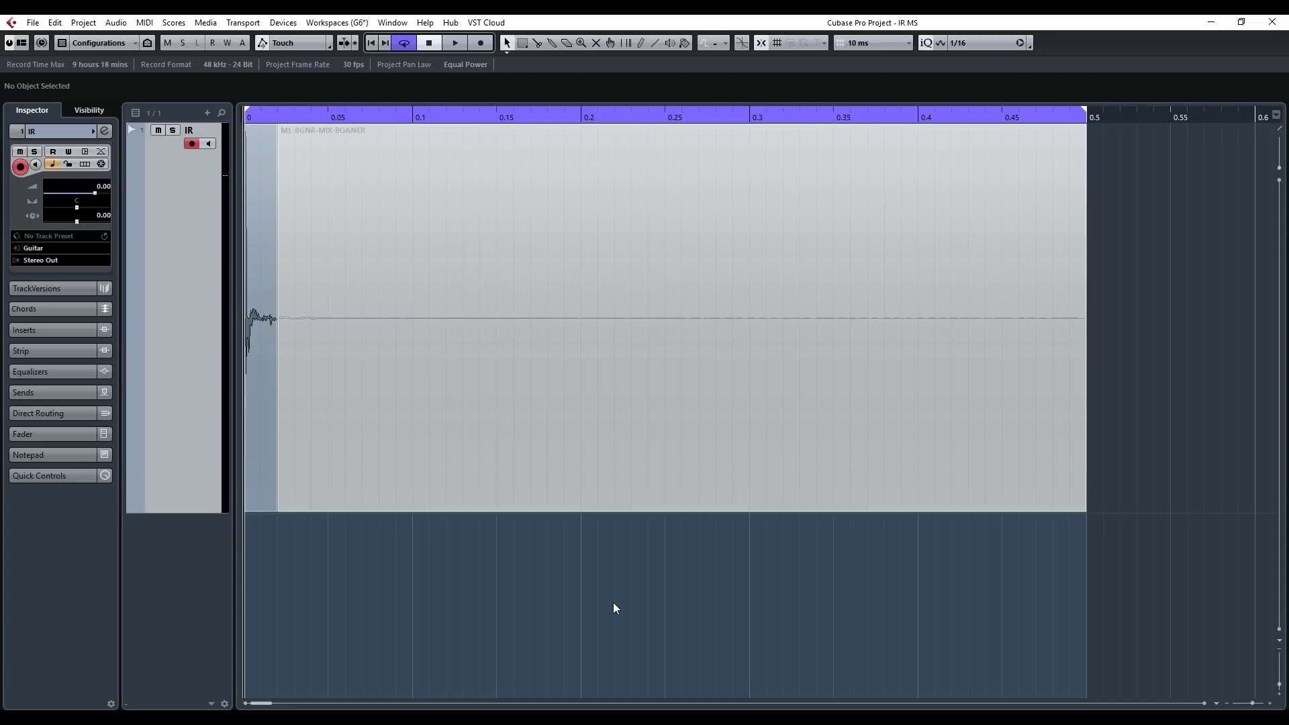
Step: Audition the 20 ms opening alone, then unmute the tail after 0.020 s
key(space)
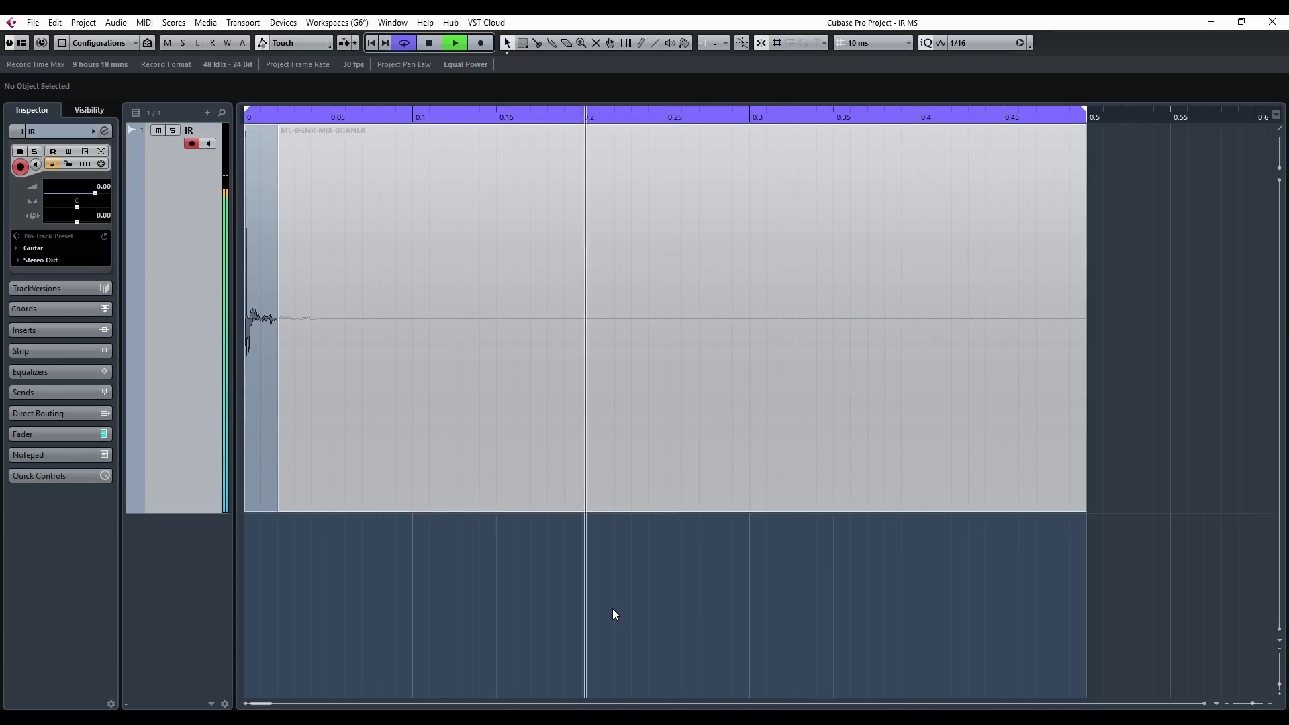
key(space)
key(7)
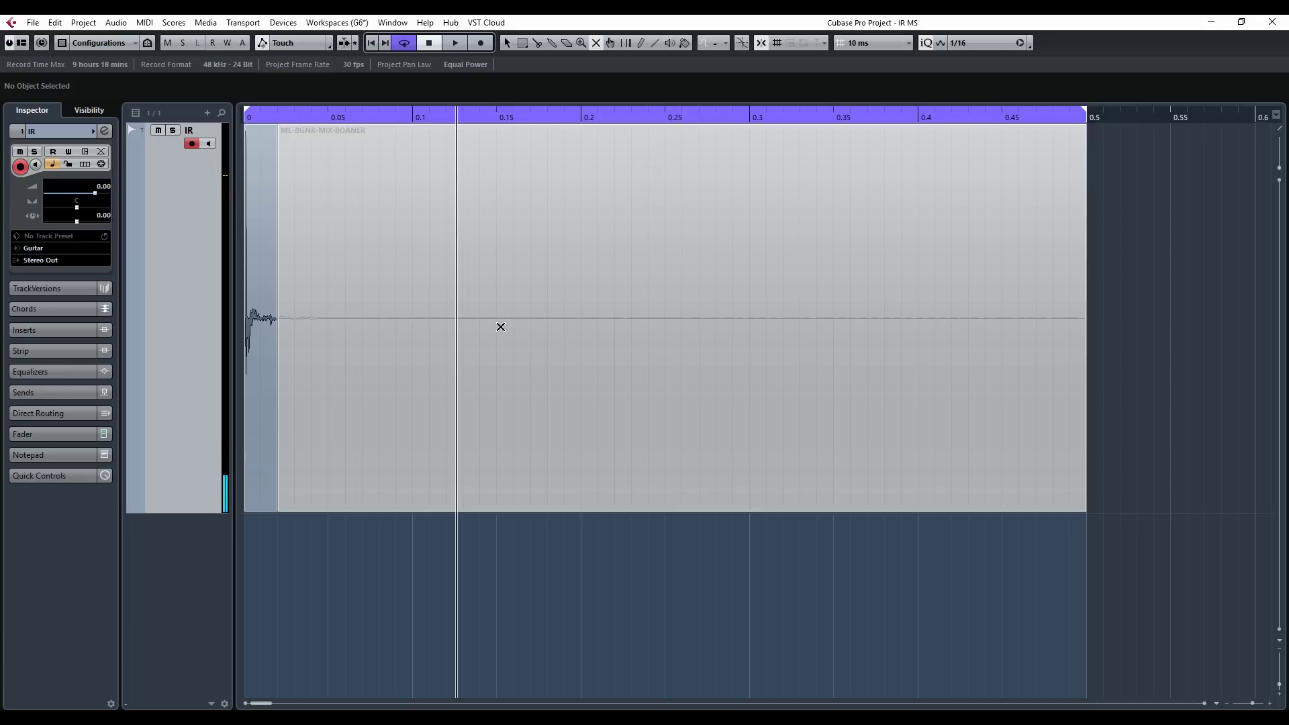
click(500, 327)
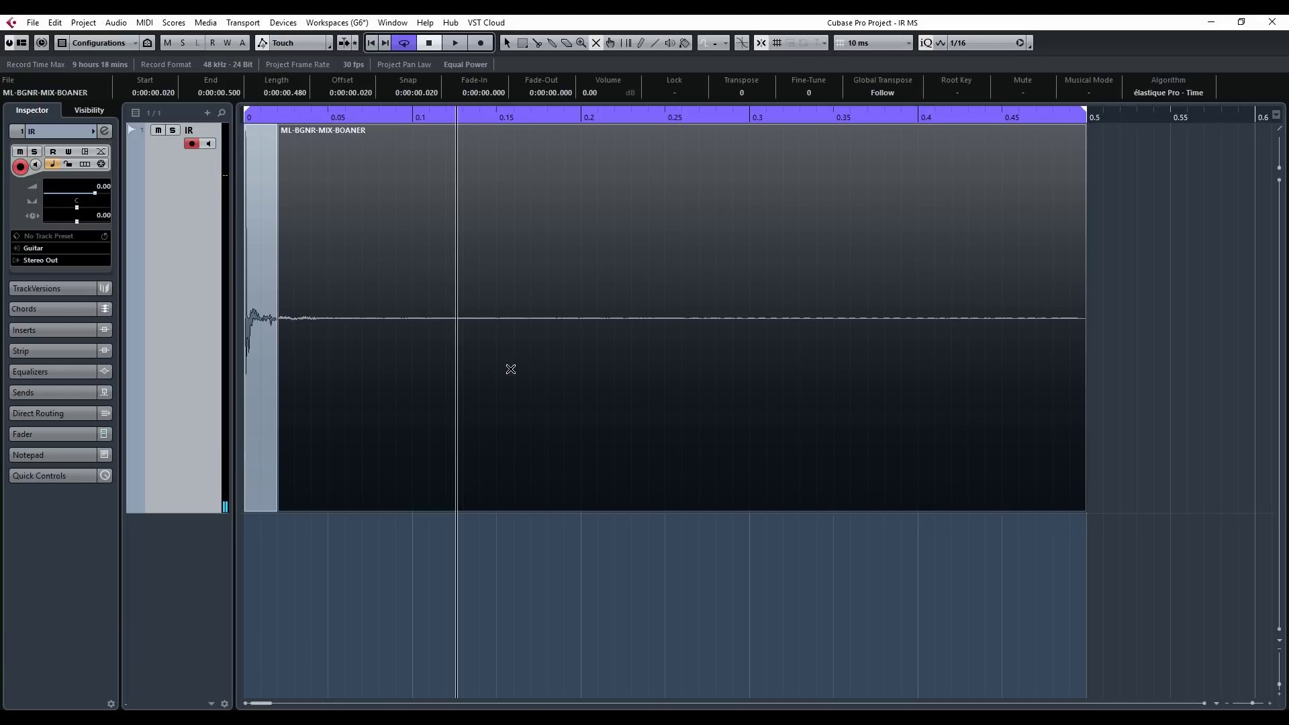
key(1)
Step: Play the full impulse response, then mute the first 20 ms event instead
key(space)
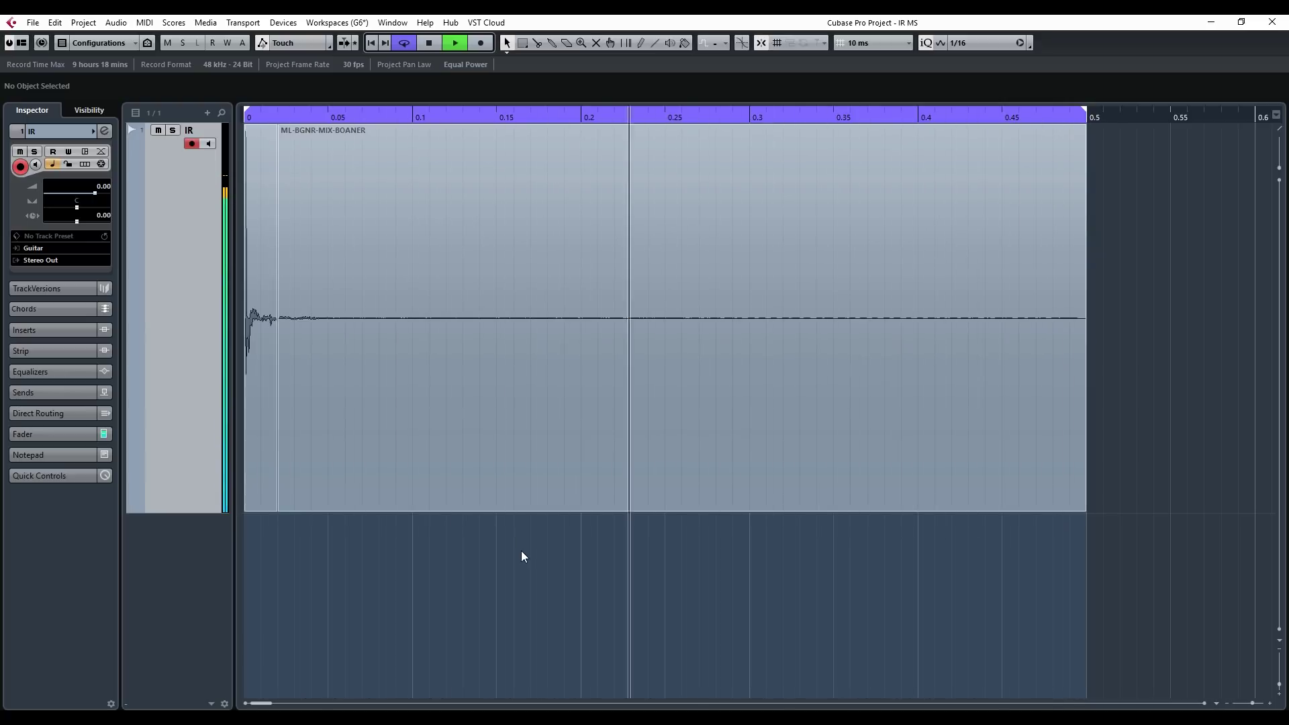
key(space)
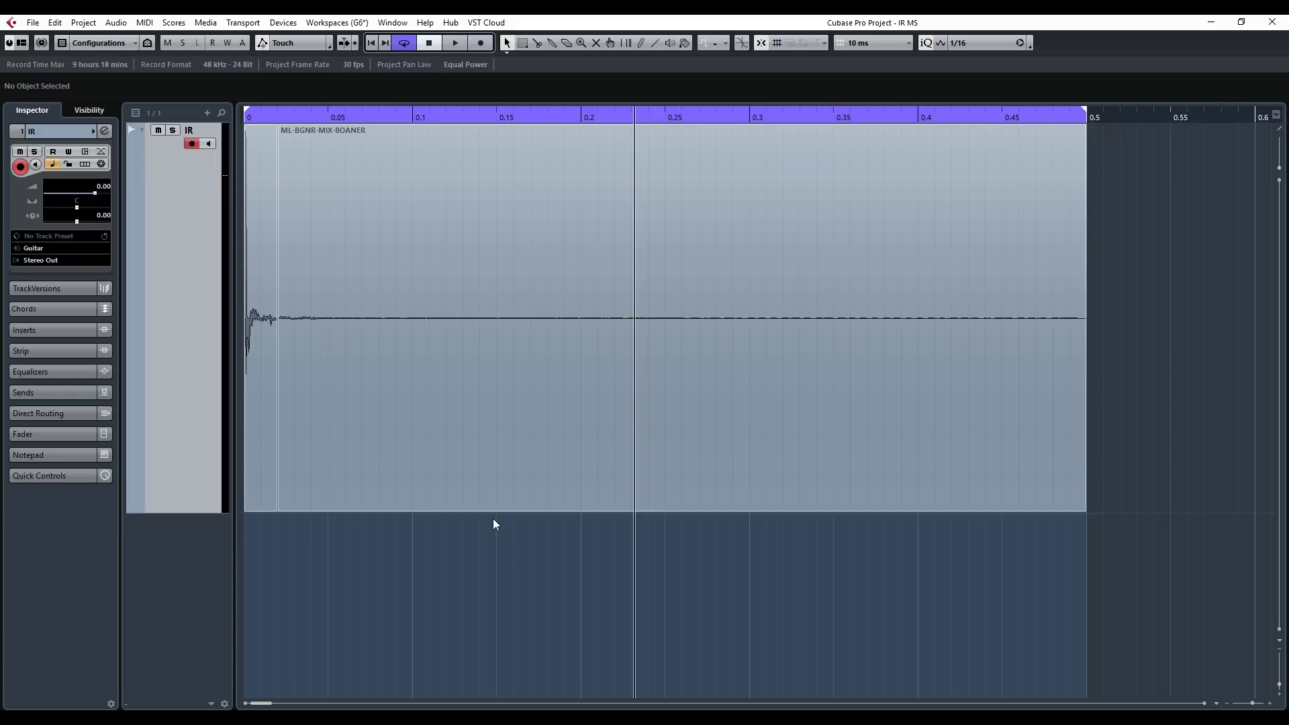
key(7)
click(256, 250)
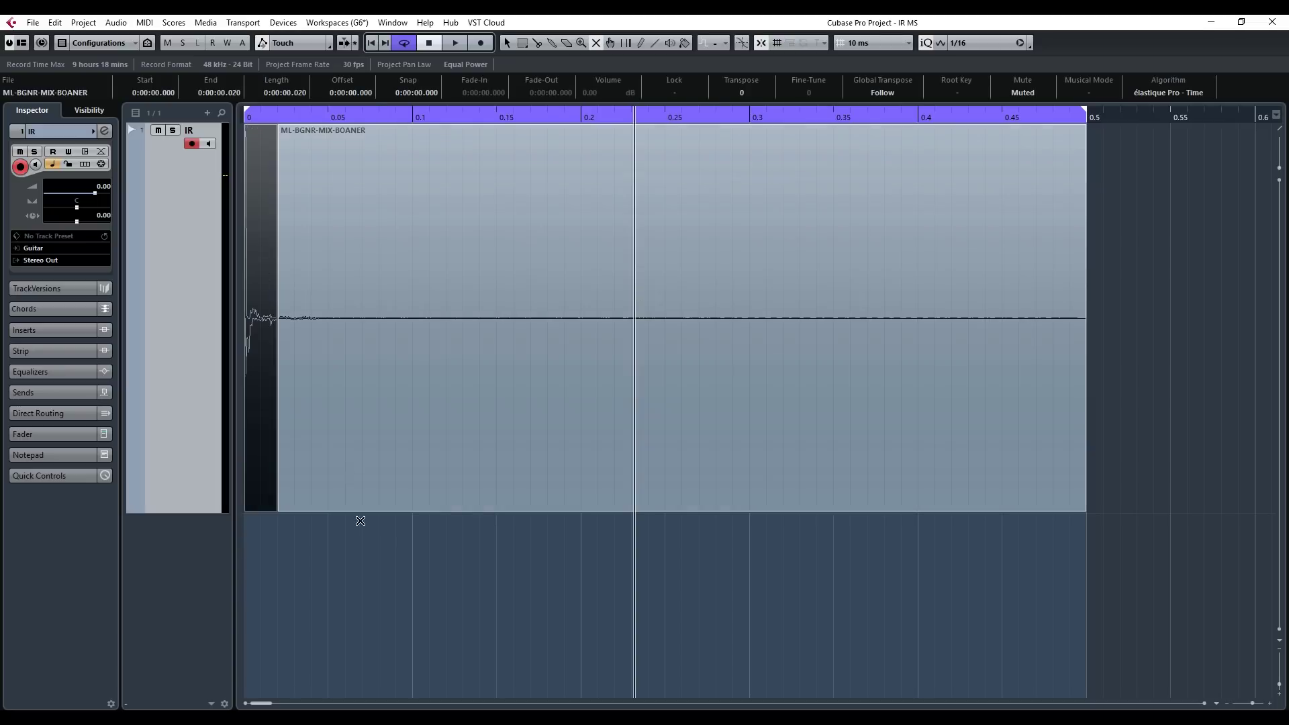
Step: Clear the selection and audition only the tail after 0.020 s
key(1)
click(372, 568)
key(space)
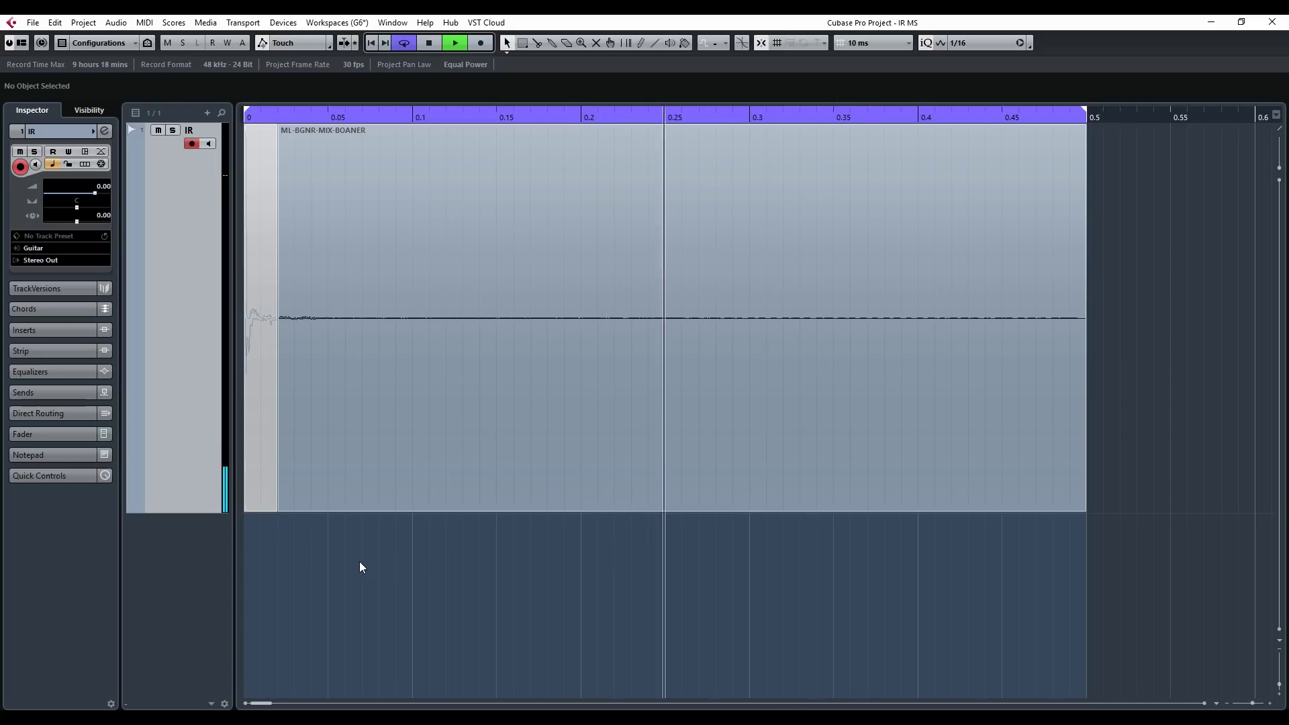
key(space)
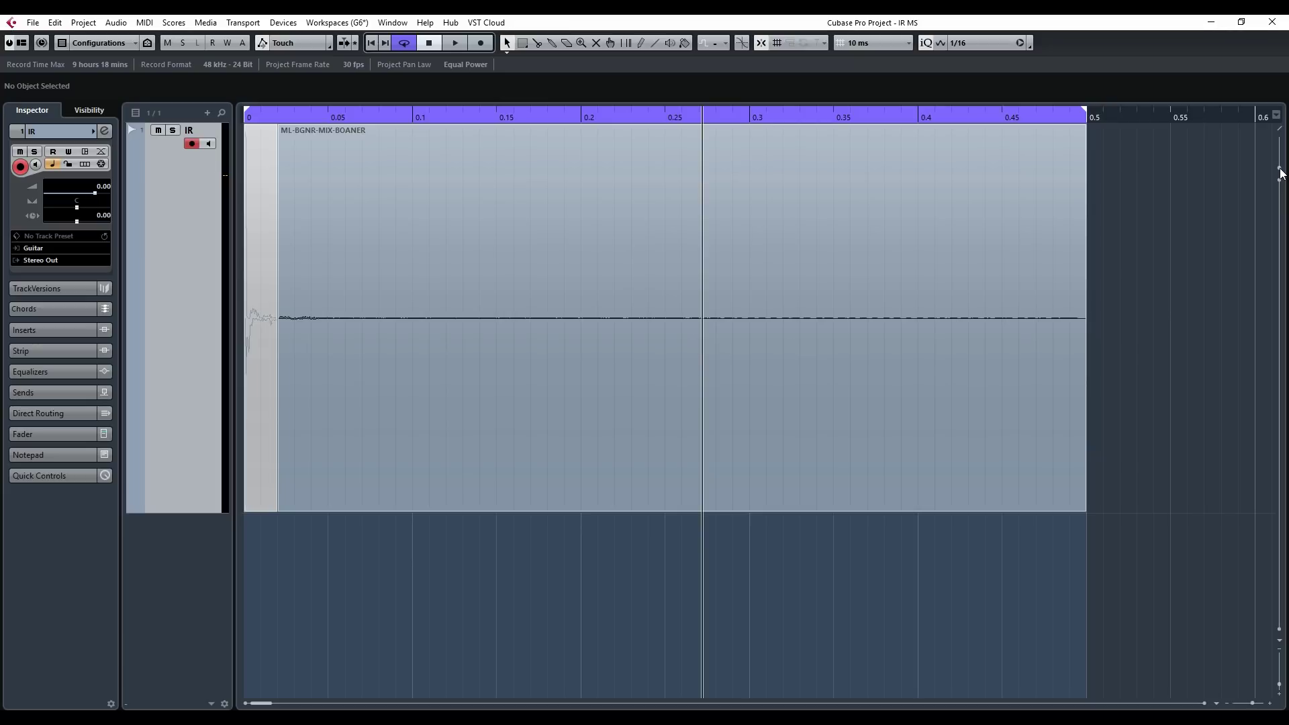
Step: Enlarge the waveform height to show the decay, and split the impulse response at 0.170 s
drag(1280, 173, 1273, 105)
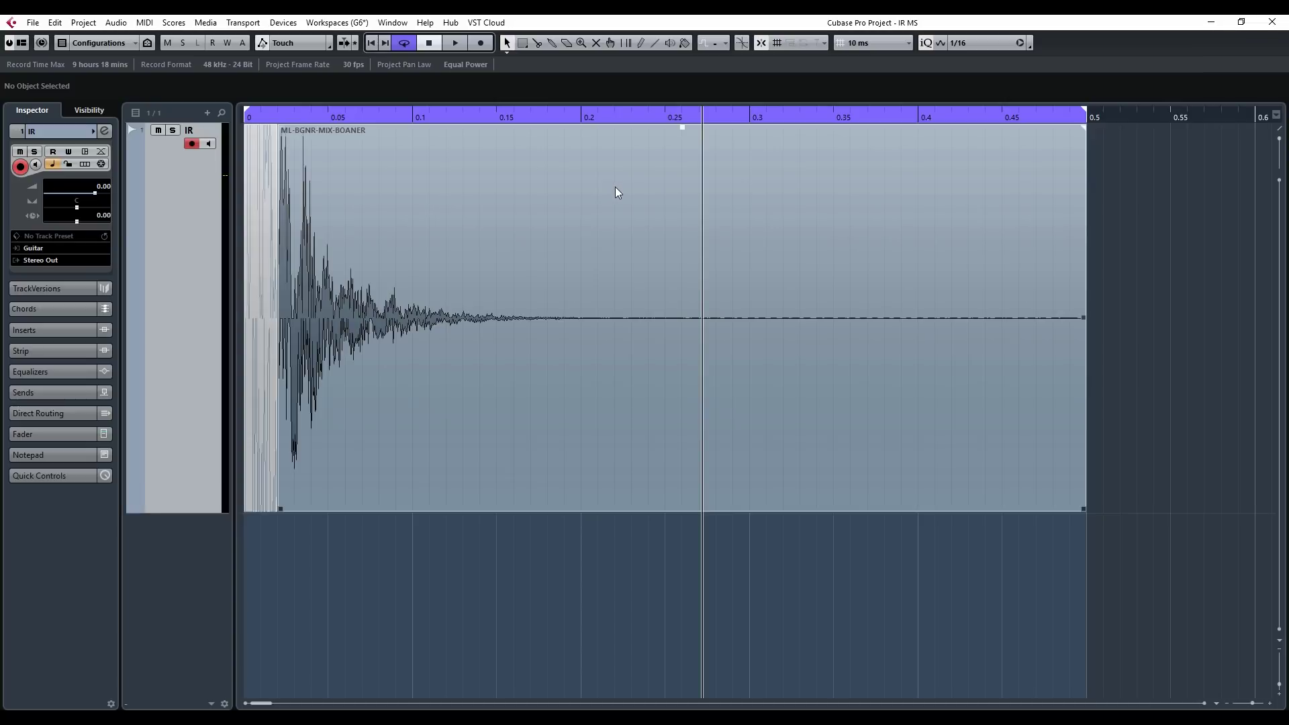
key(3)
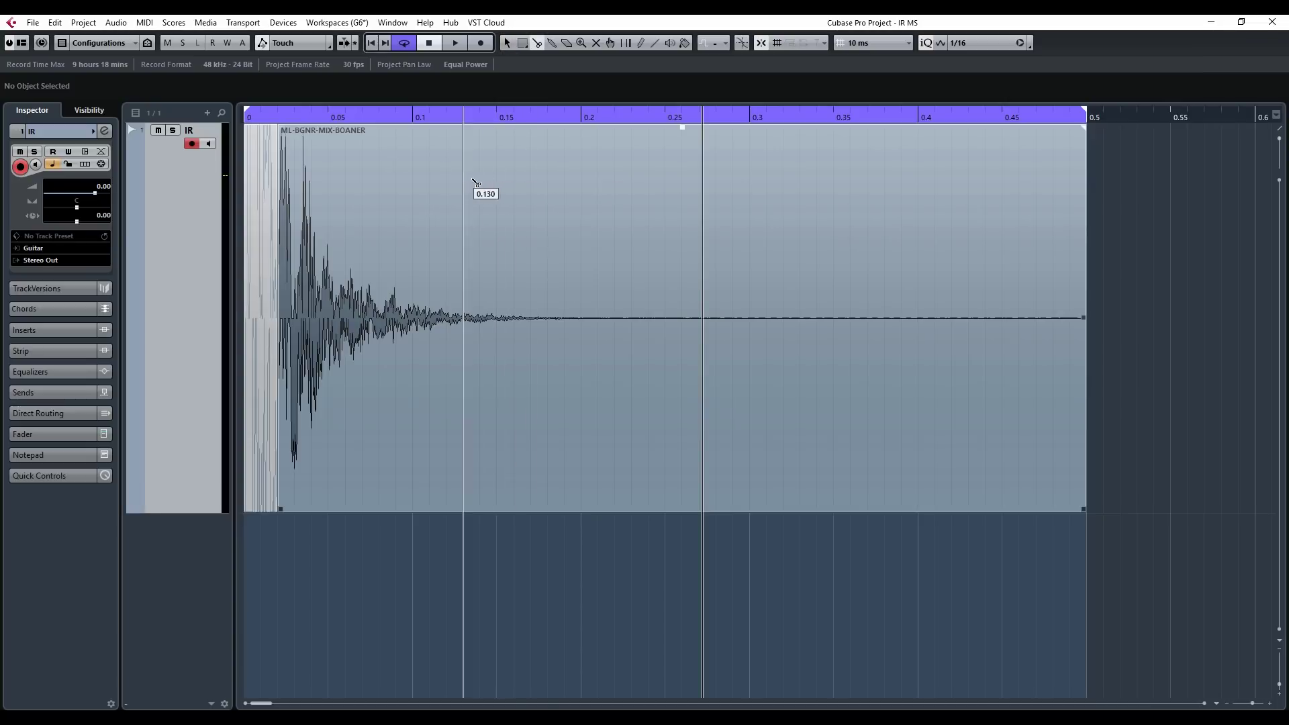
click(530, 172)
Step: Set the cycle range from 0 to the end of the impulse response and start looped playback
key(1)
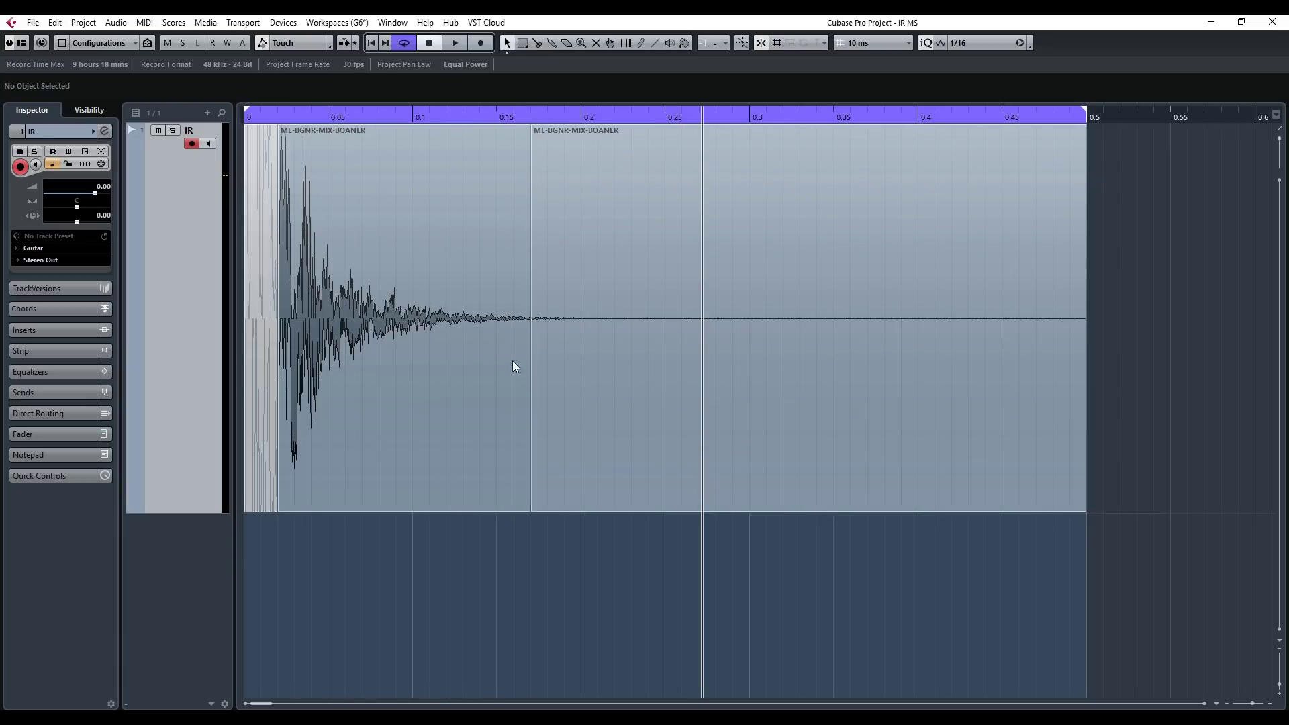
click(586, 309)
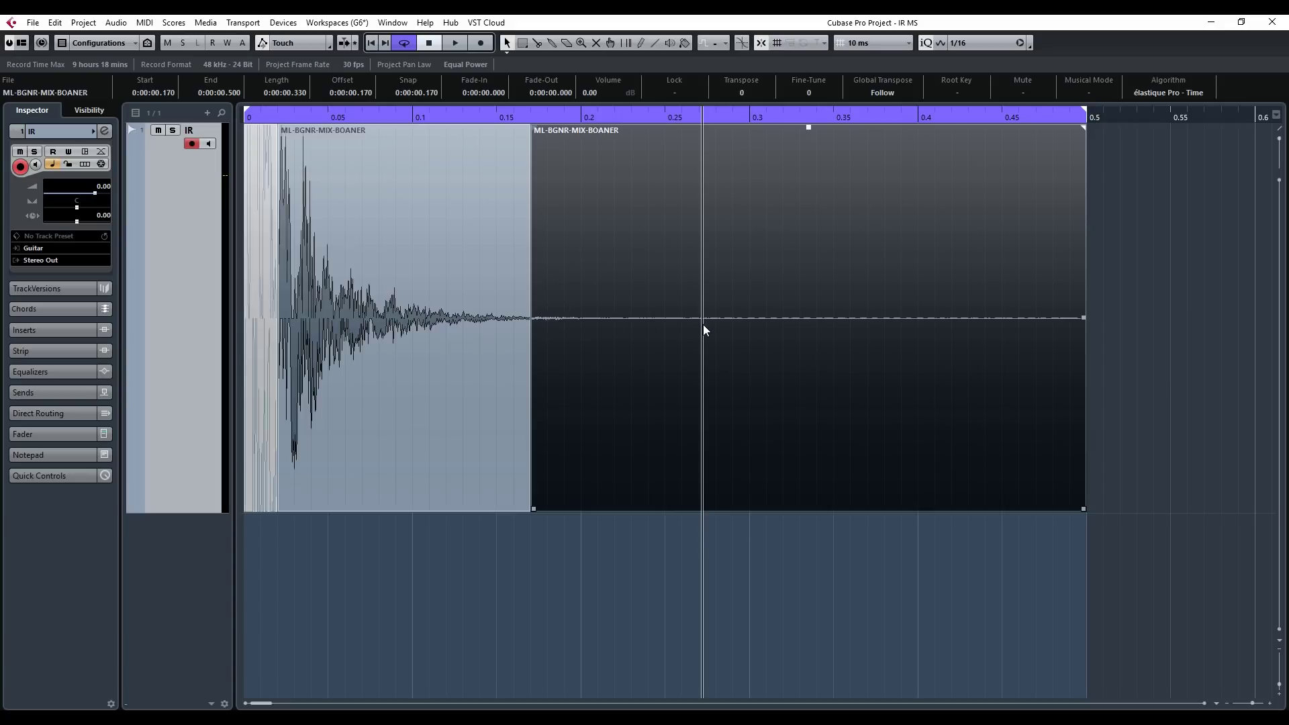
key(p)
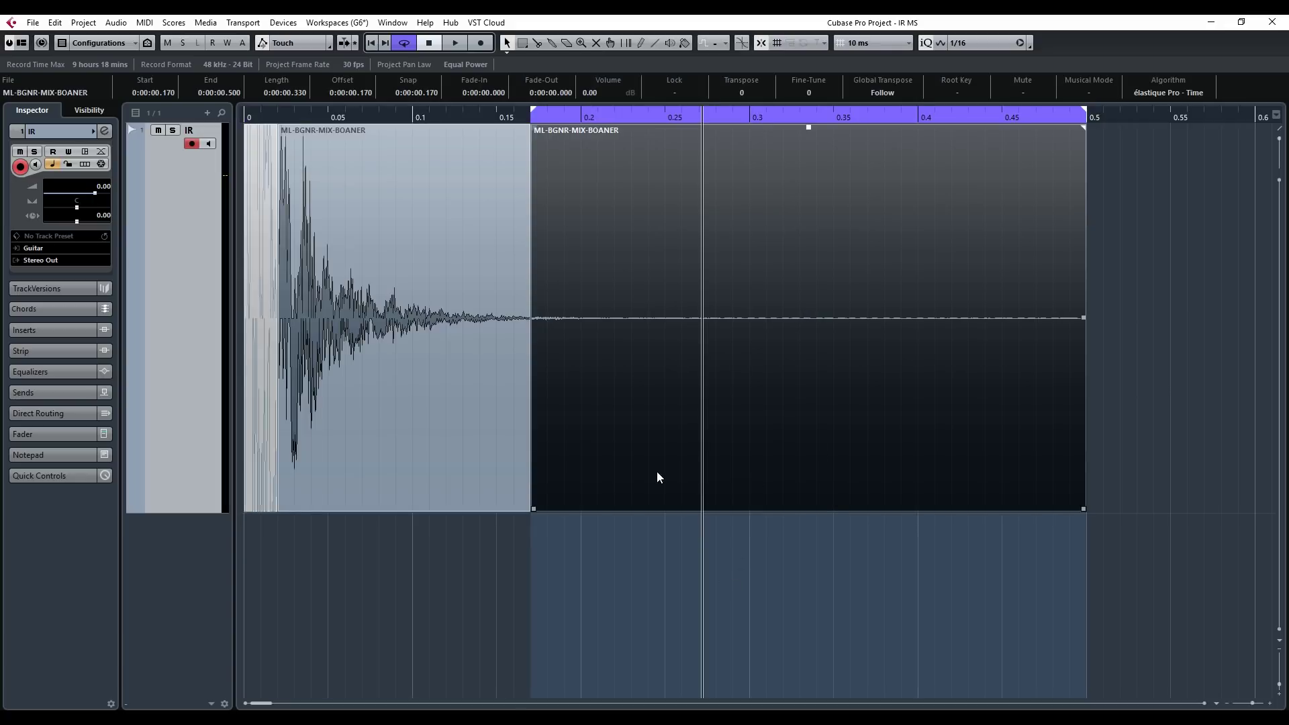
click(434, 368)
drag(789, 611, 224, 422)
key(p)
click(431, 607)
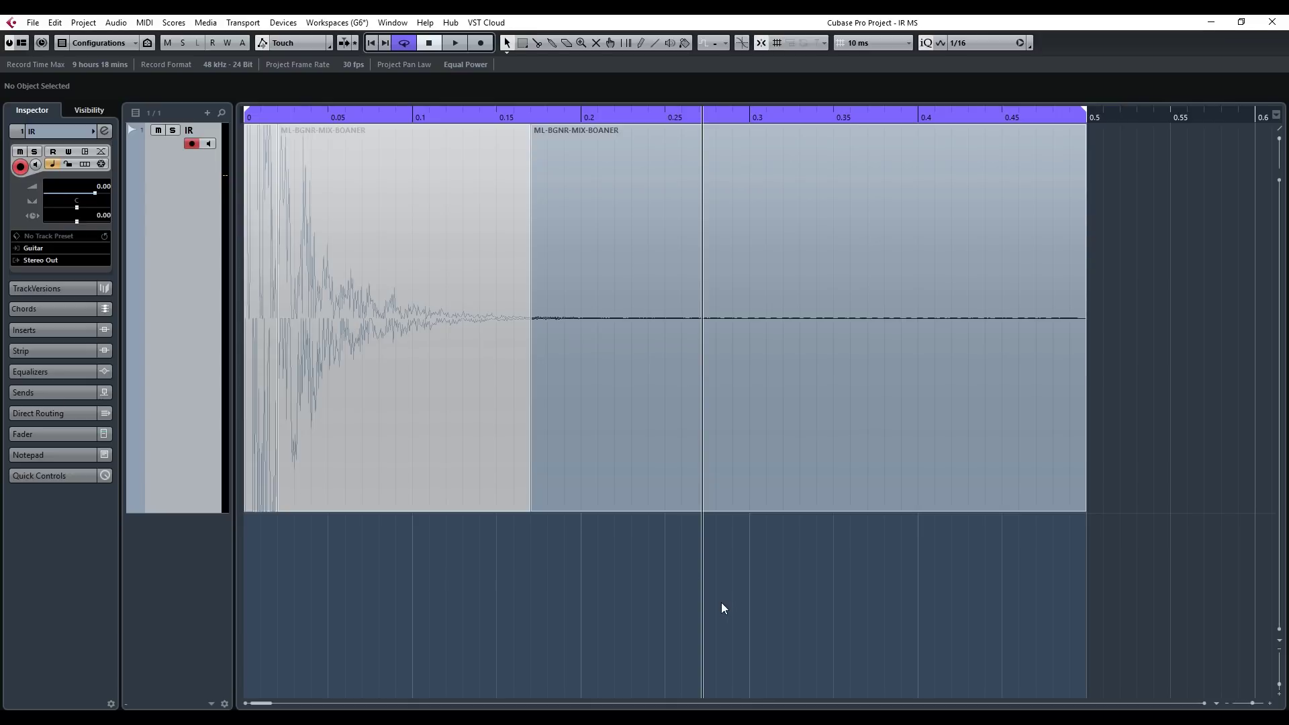
key(space)
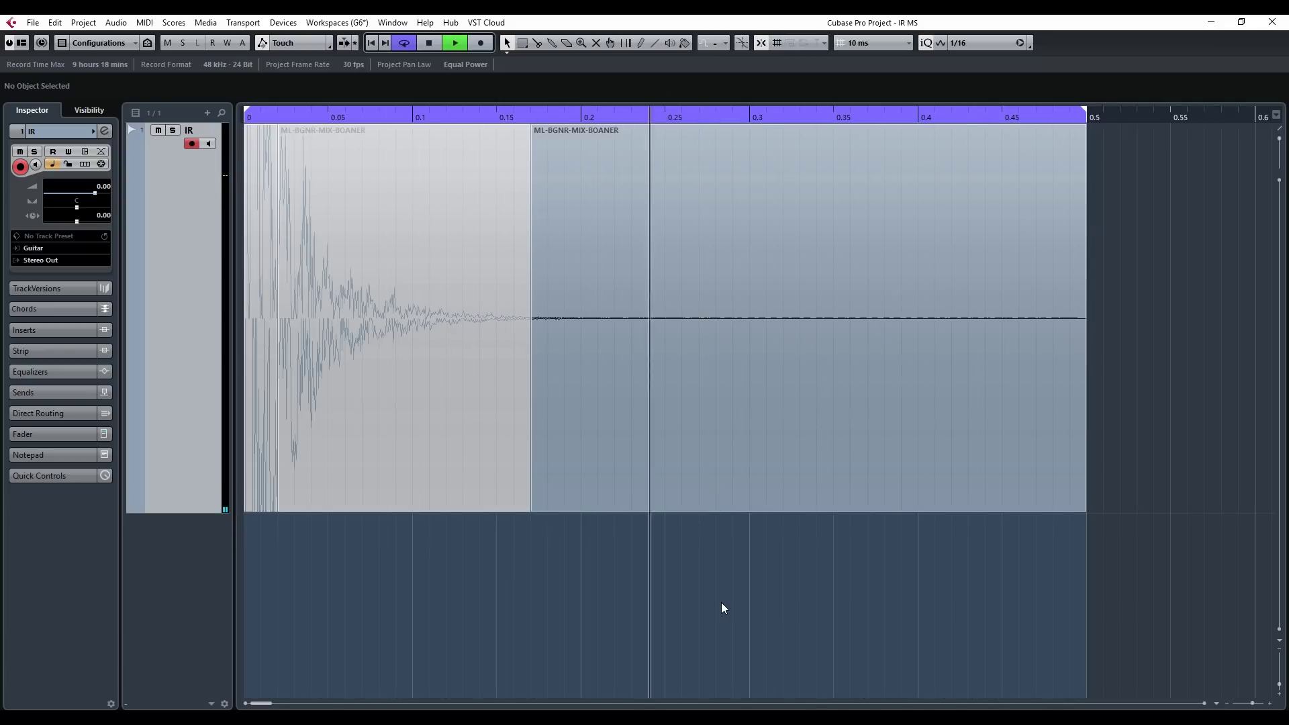
Step: Unmute the 0.020–0.170 s piece, mute the tail after 0.170 s, and audition the result
key(space)
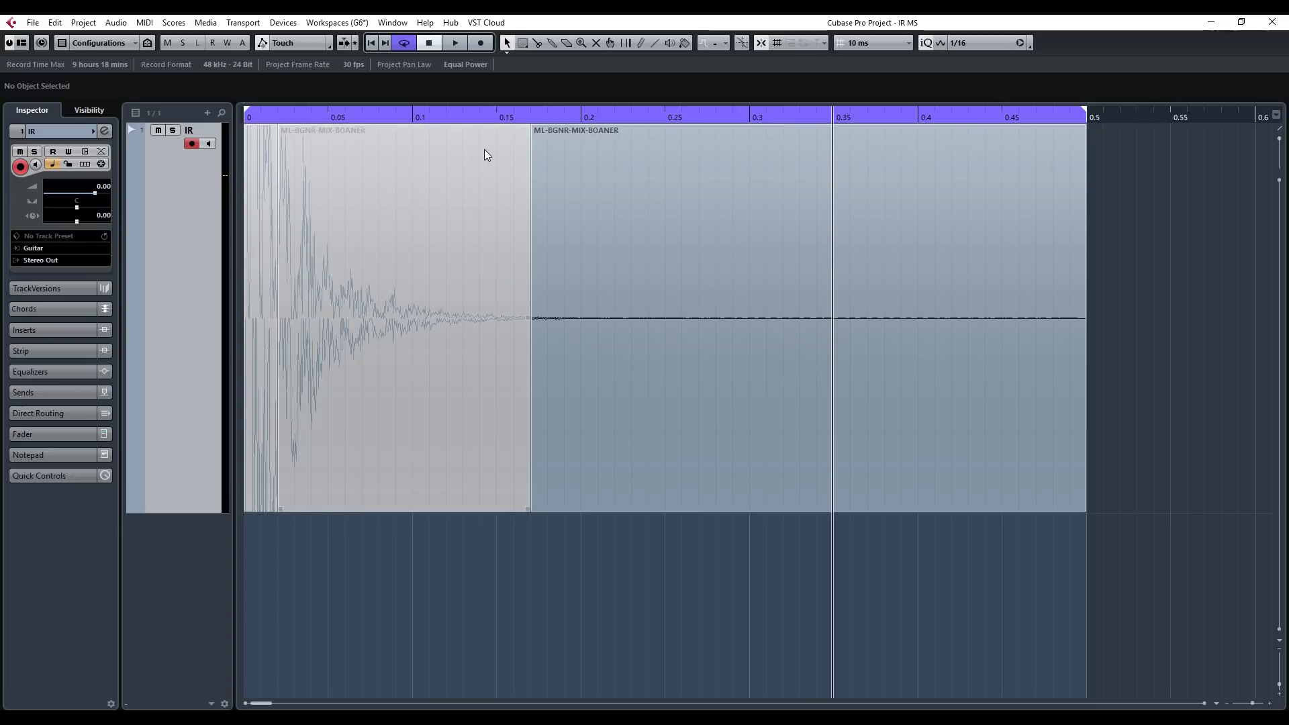
key(7)
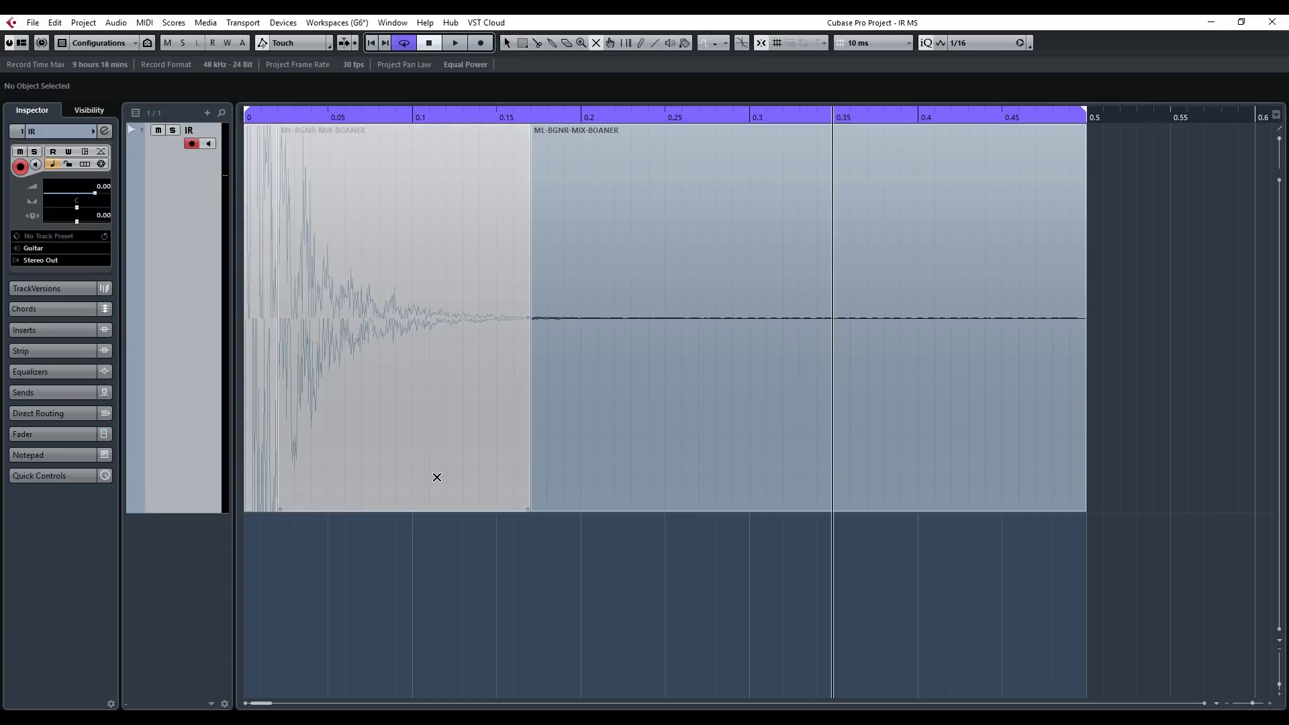
click(417, 356)
click(692, 329)
key(1)
key(ctrl+shift+a)
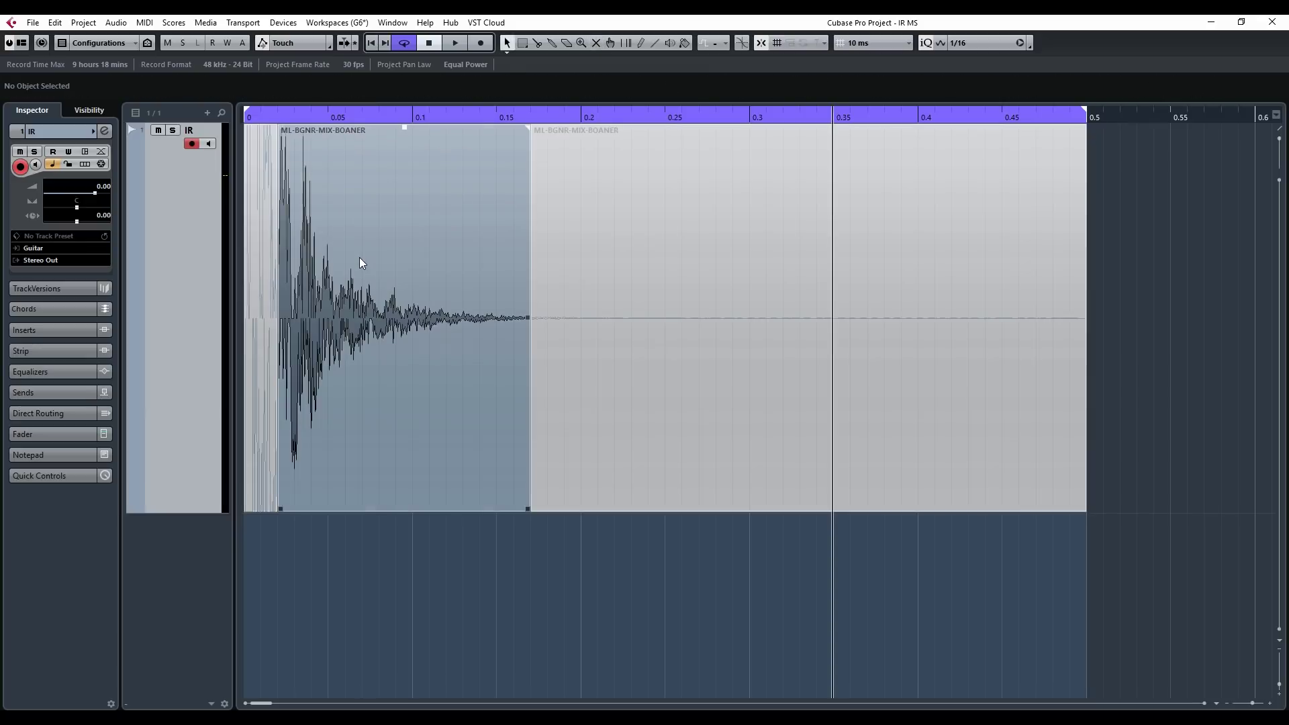
key(space)
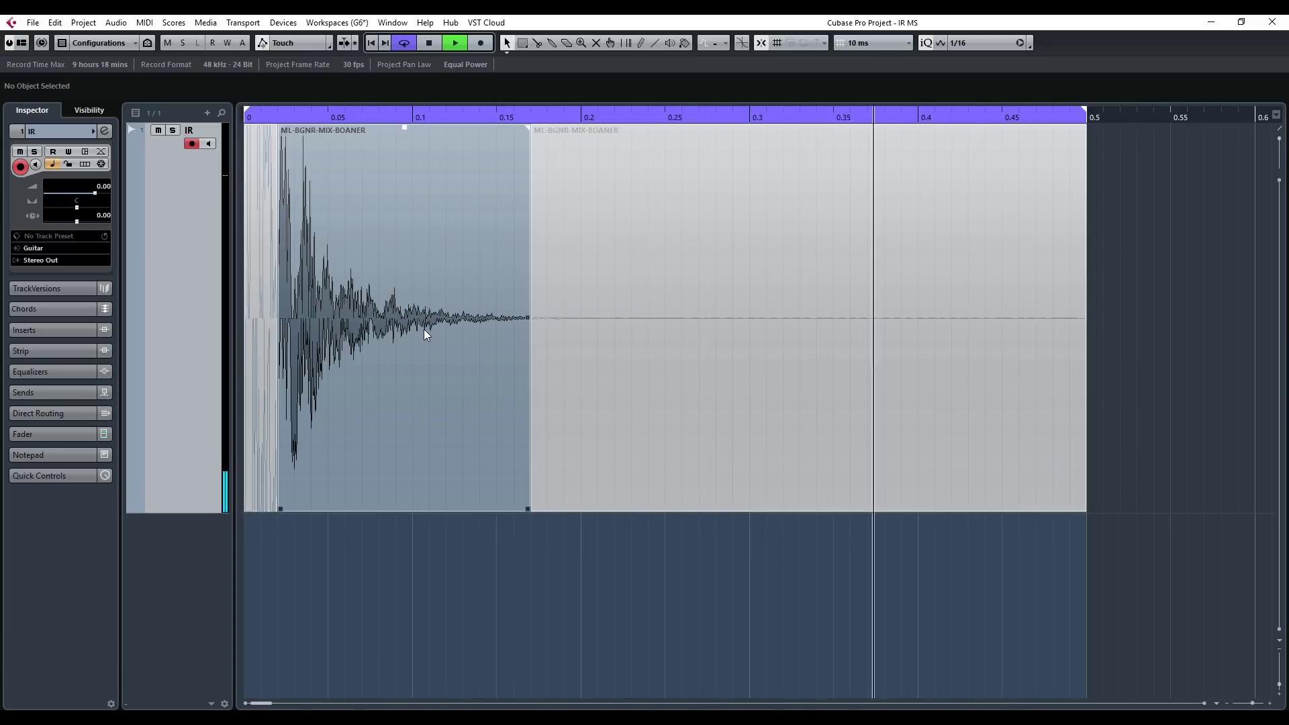
key(space)
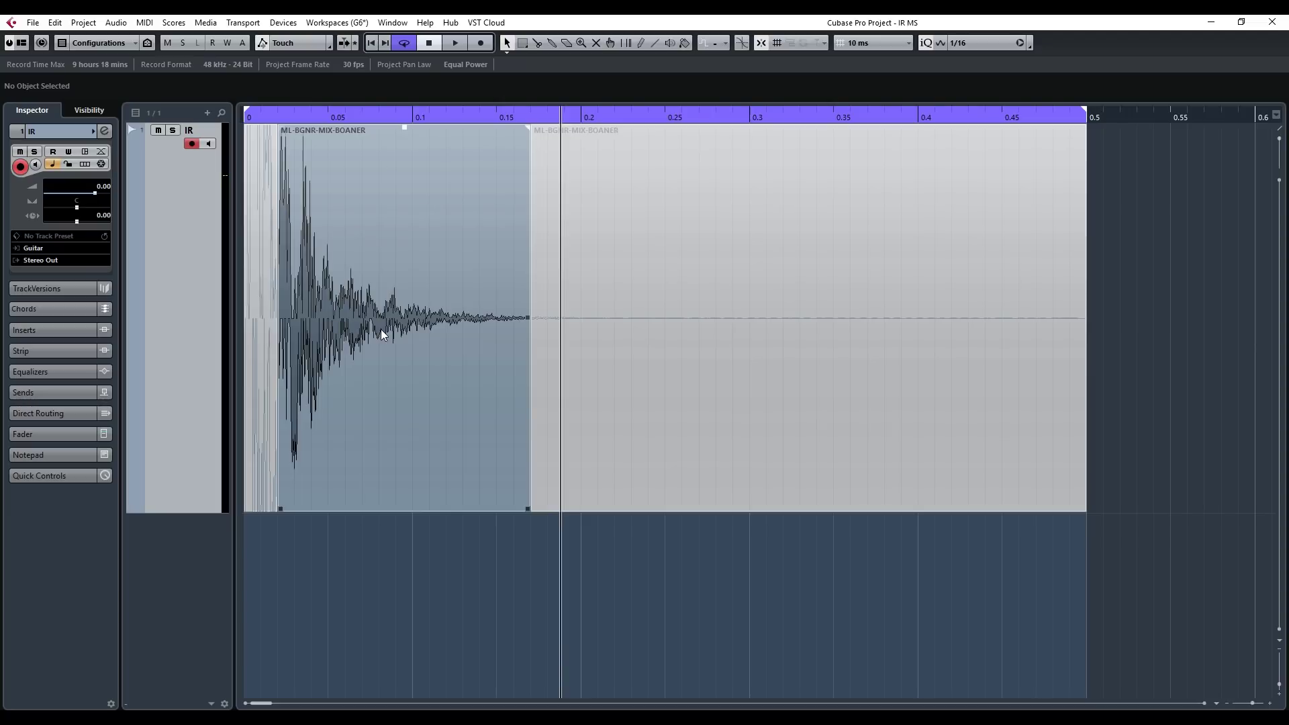
Step: Mute the opening and the 0.020–0.170 s sections, then audition the result
key(5)
click(259, 252)
click(316, 235)
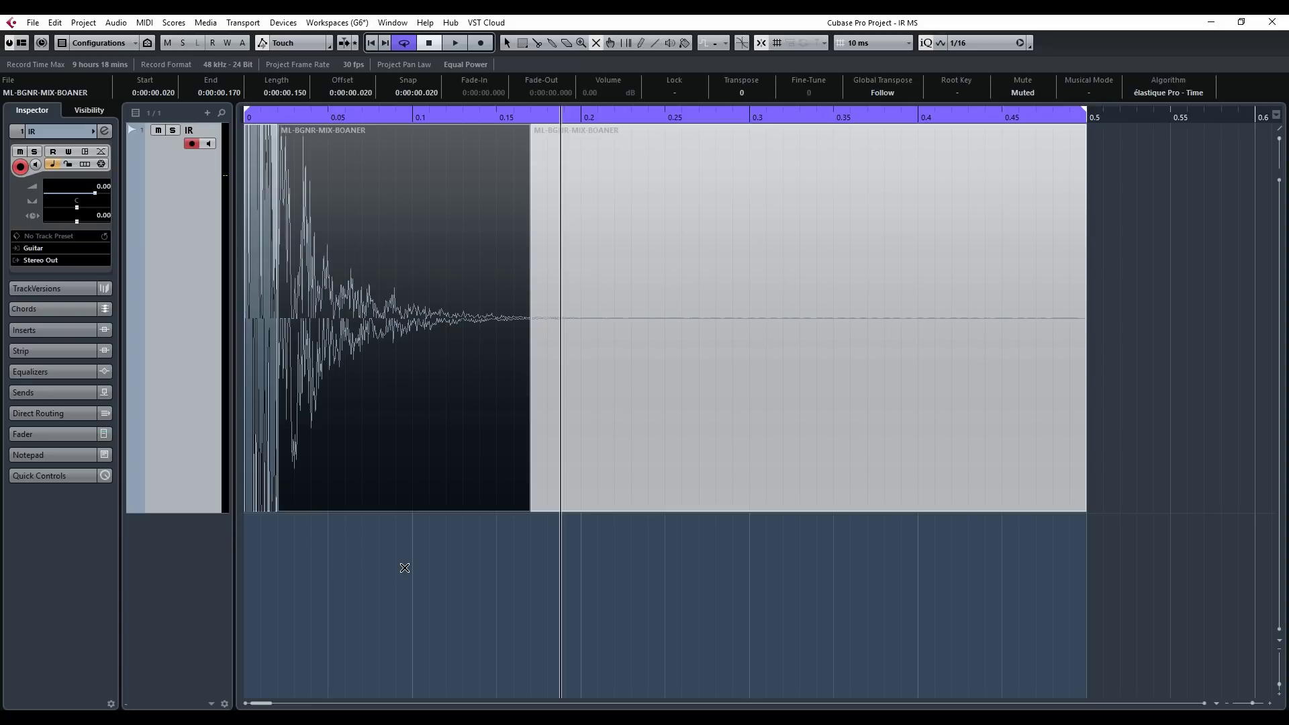
key(space)
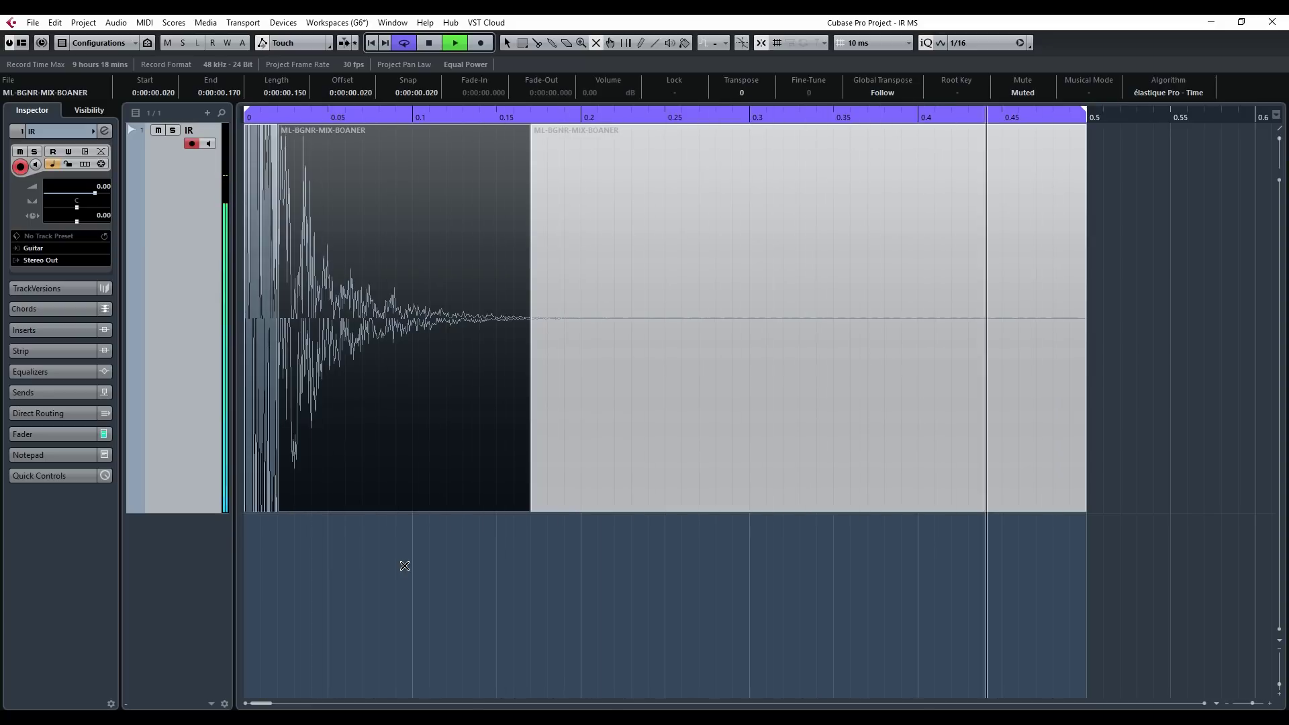
key(space)
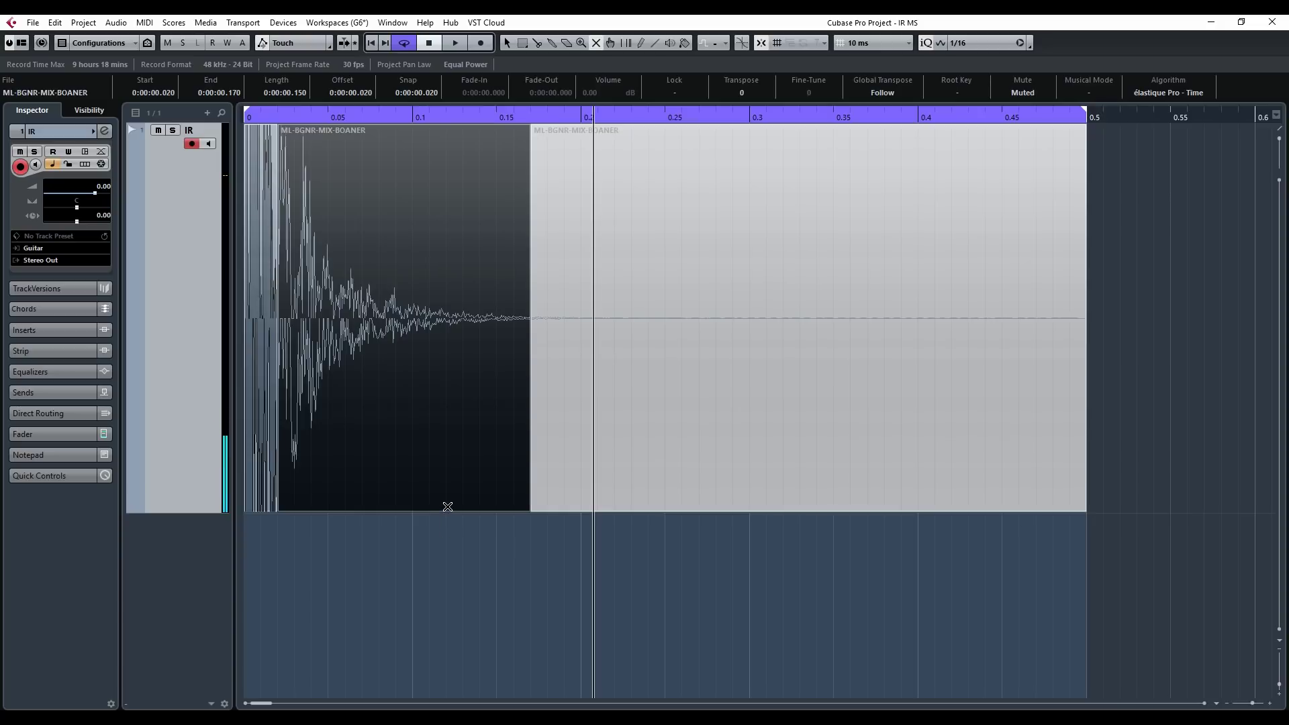
Step: Unmute the opening and the 0.170–0.500 s tail, loop-play, and rejoin the parts into one event
click(433, 318)
click(682, 271)
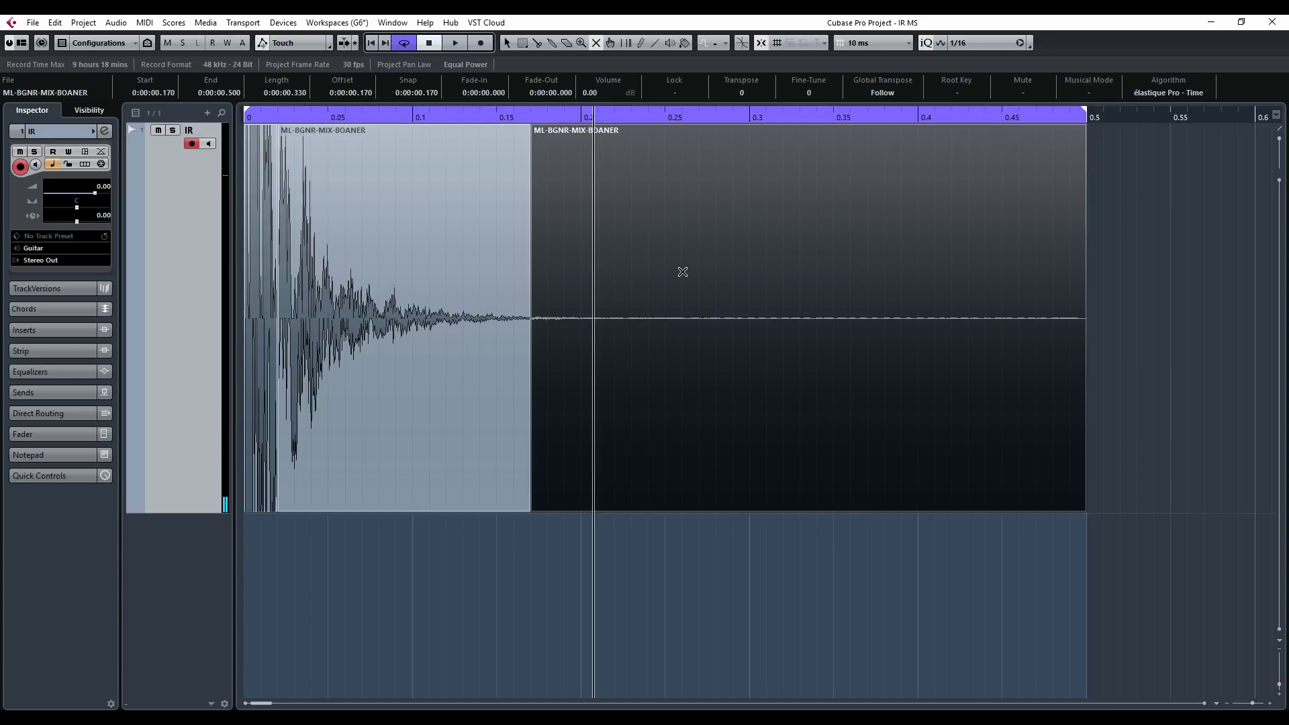
key(1)
click(731, 522)
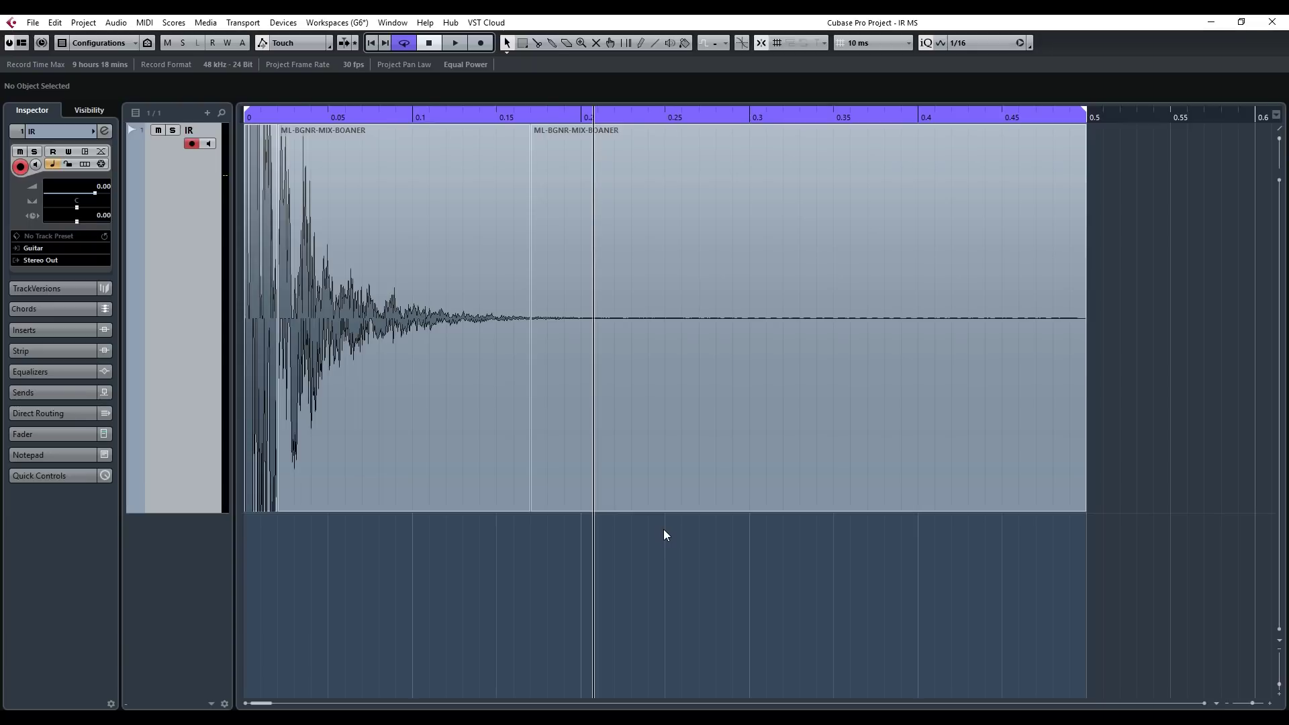
key(space)
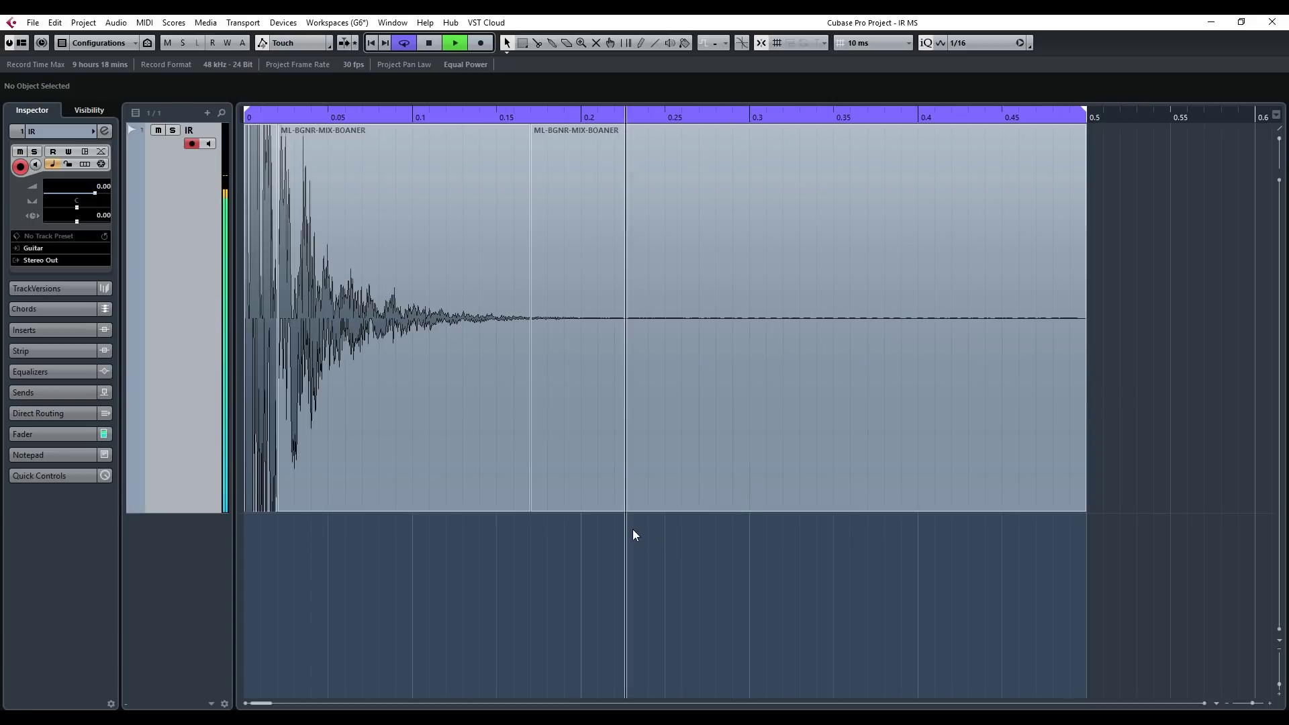
click(399, 416)
key(space)
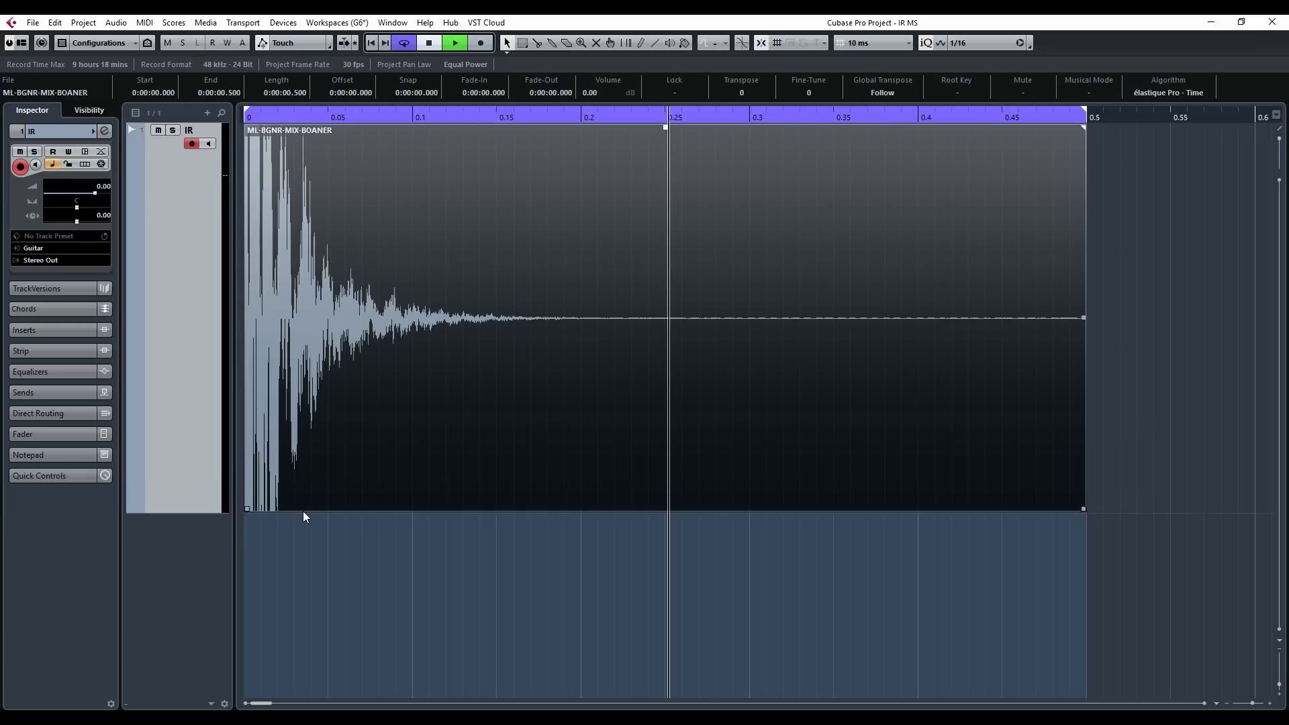
Step: While looping, trim the event's start in stages to 0.050 s and then 0.080 s, and audition it
key(space)
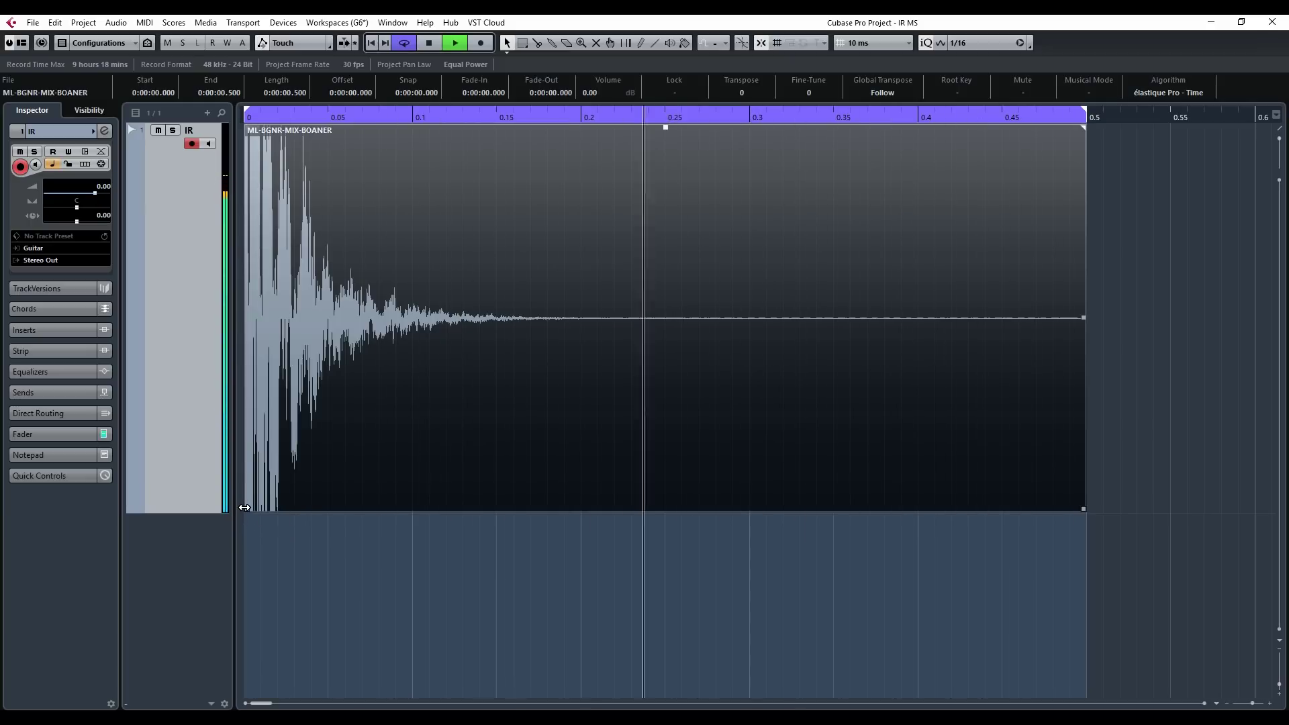
drag(248, 518, 308, 511)
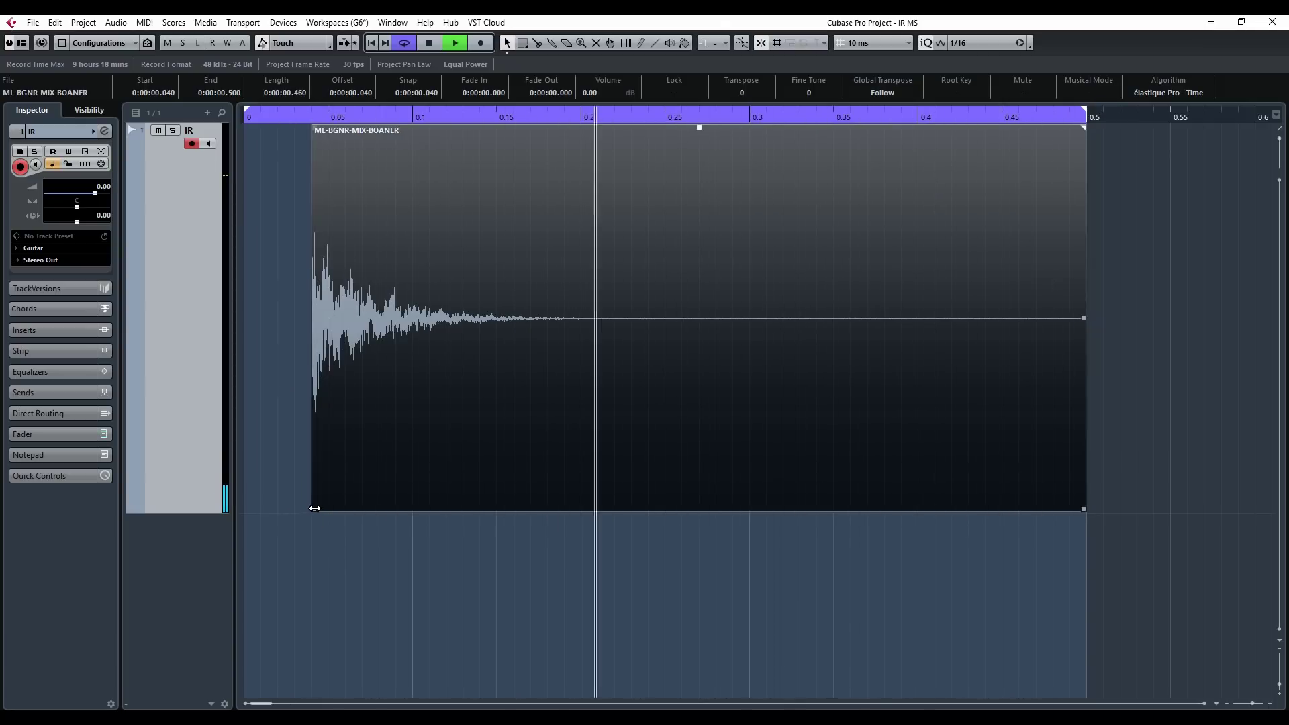
drag(313, 508, 364, 510)
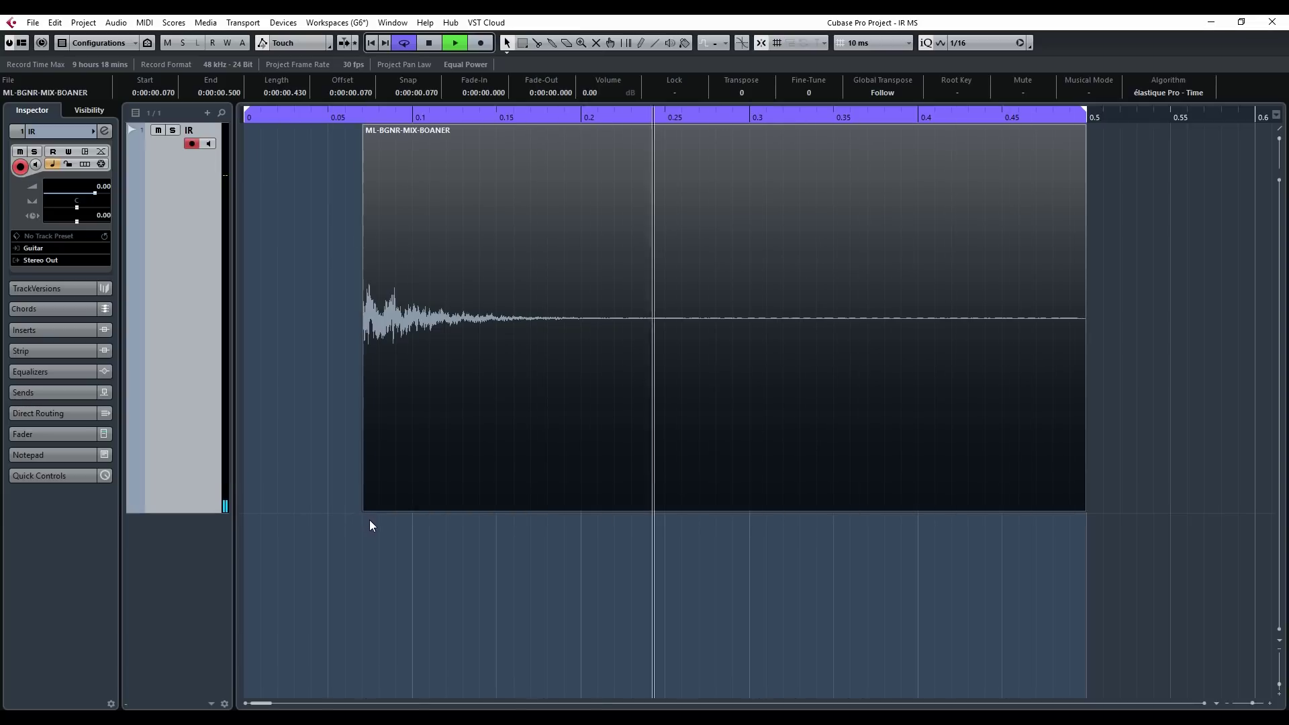
drag(364, 510, 379, 511)
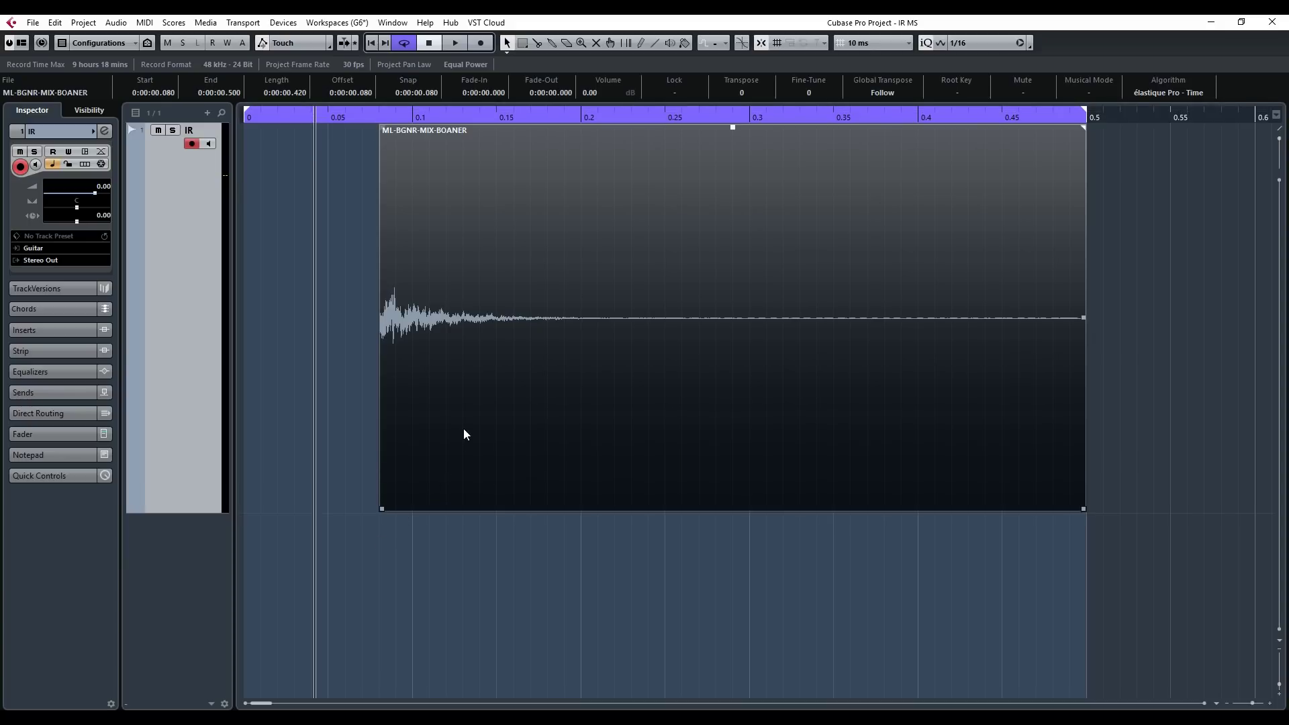
key(space)
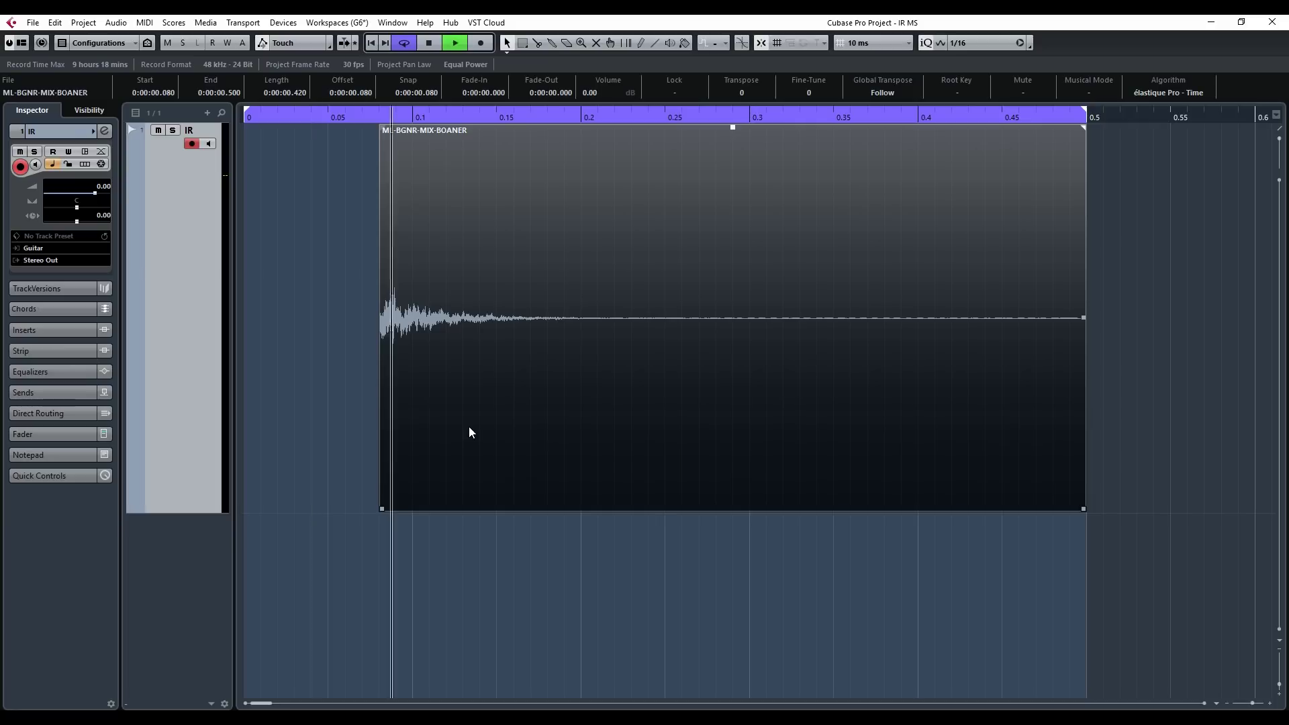
key(space)
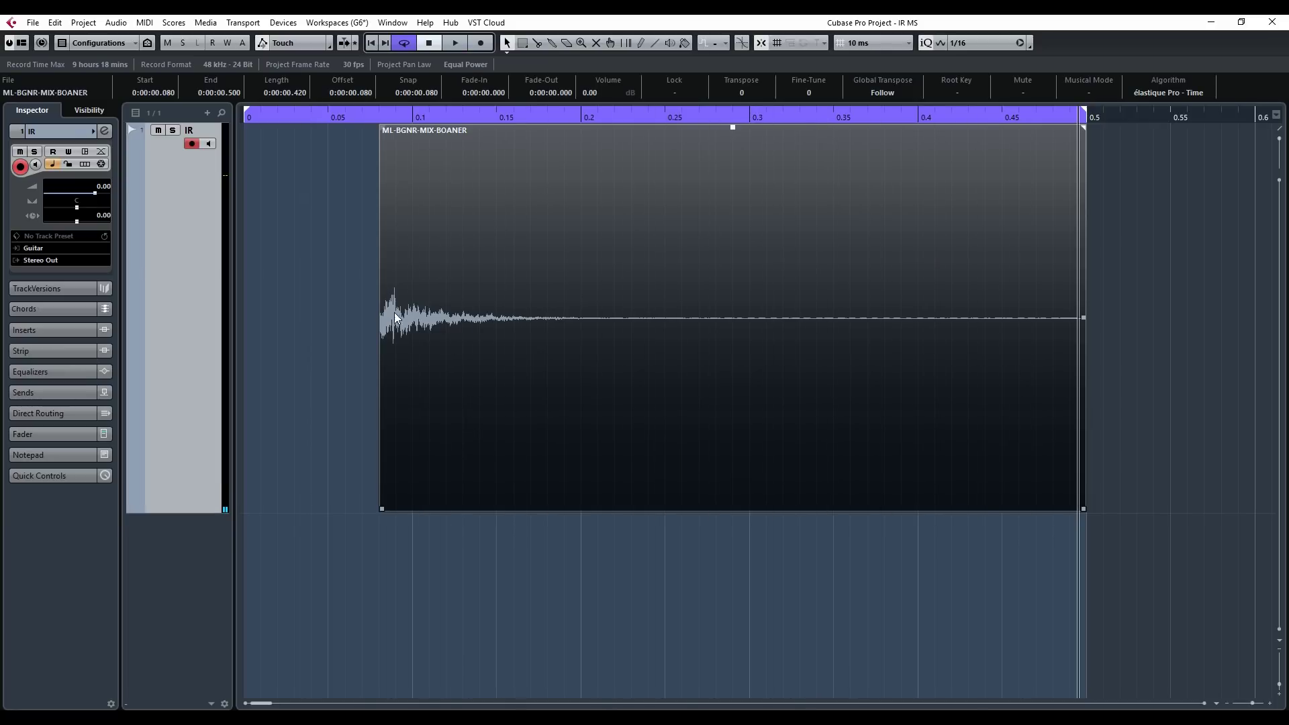
Step: Select the event and drag its start back to 0.000 s, restoring the full 500 ms
key(3)
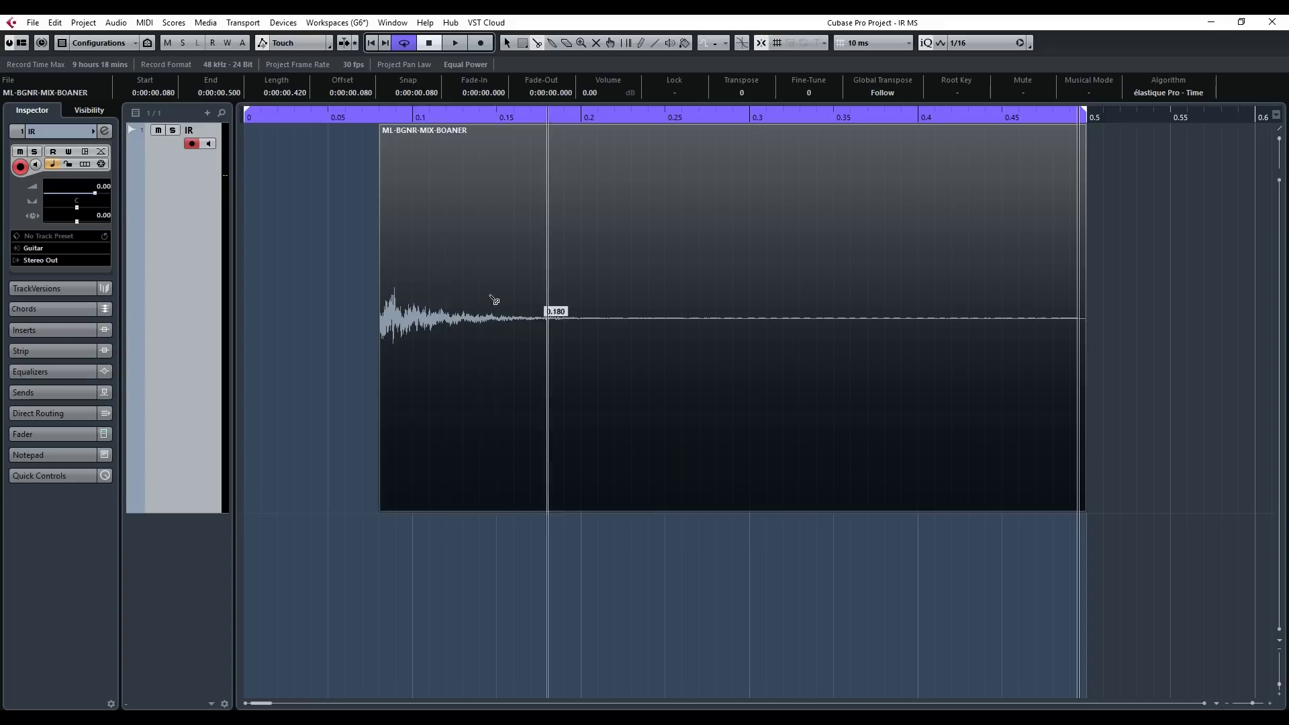
key(1)
click(408, 466)
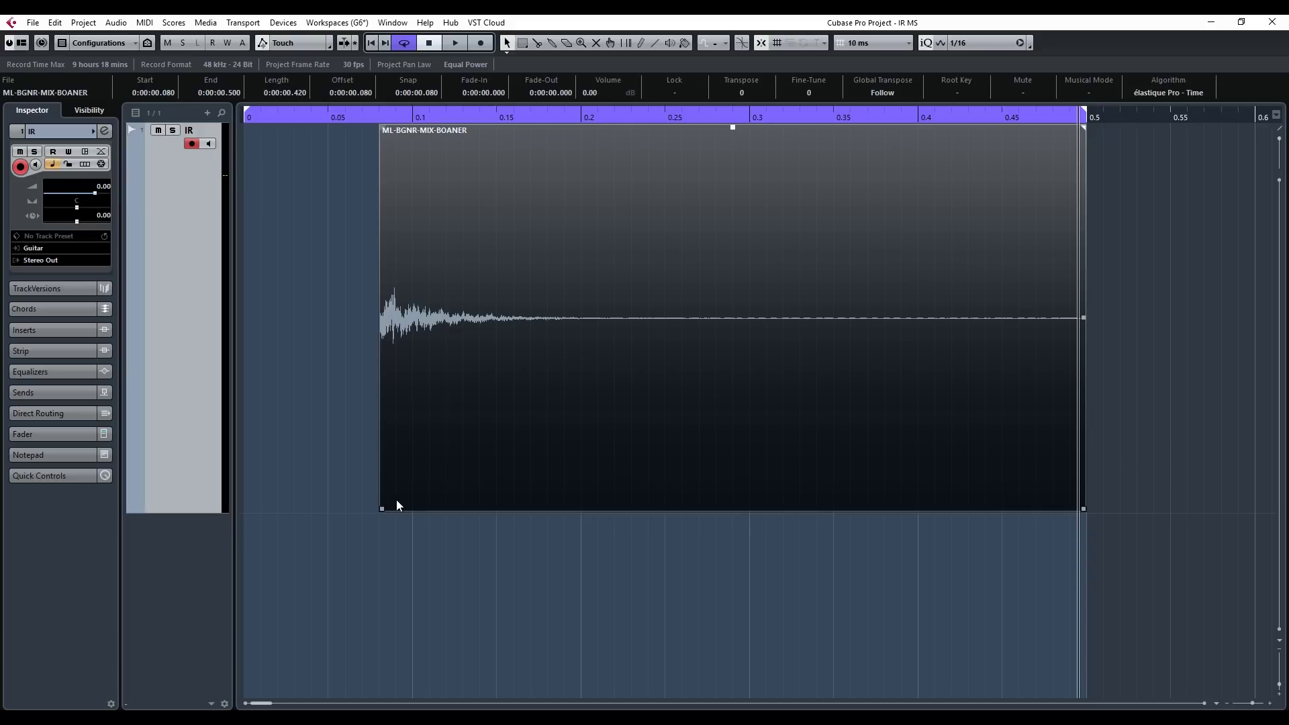
drag(382, 508, 244, 507)
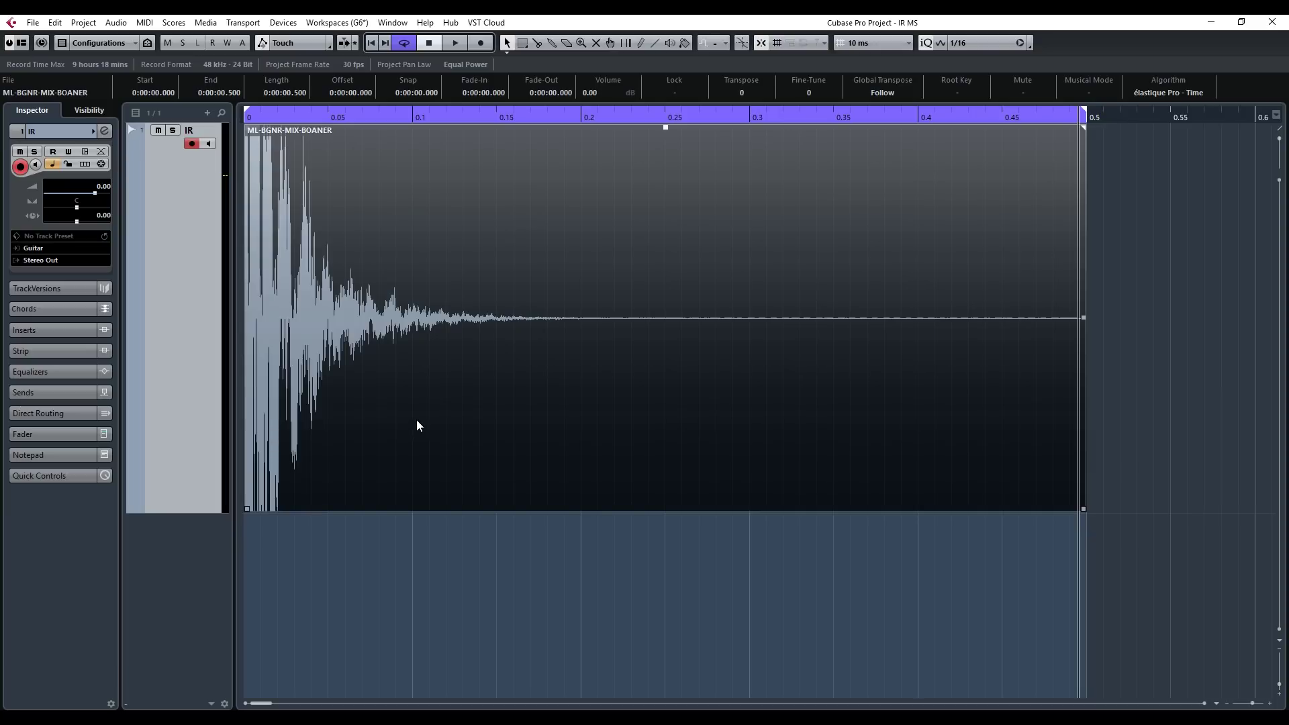
Step: Cut the event at 0.200 s into a 200 ms opening and the remaining tail, then deselect
key(3)
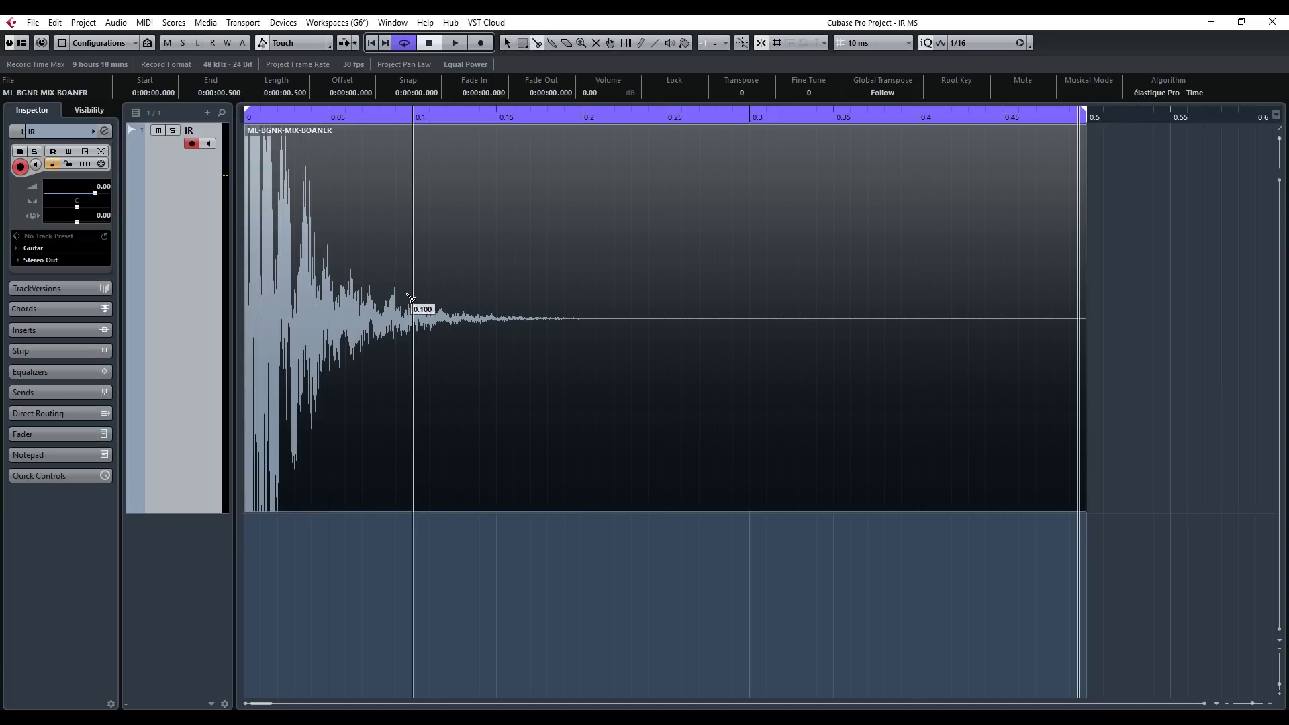
click(580, 297)
key(1)
click(499, 411)
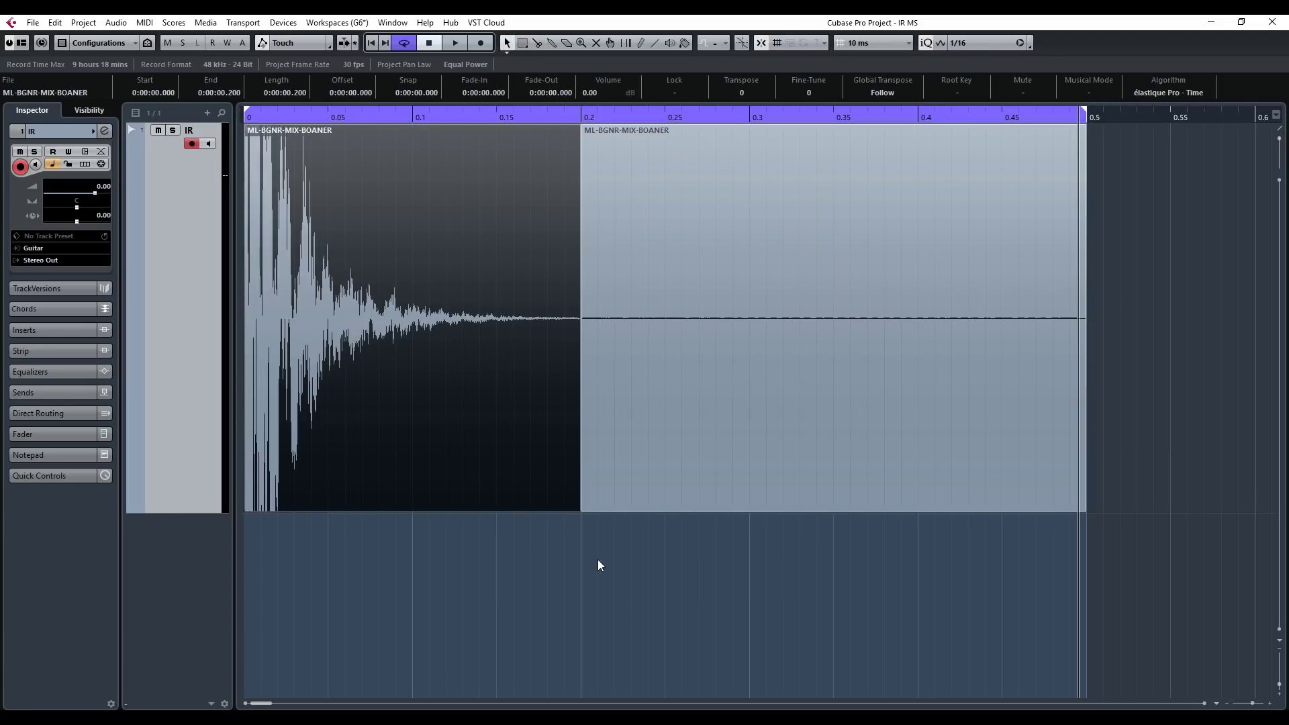
click(599, 528)
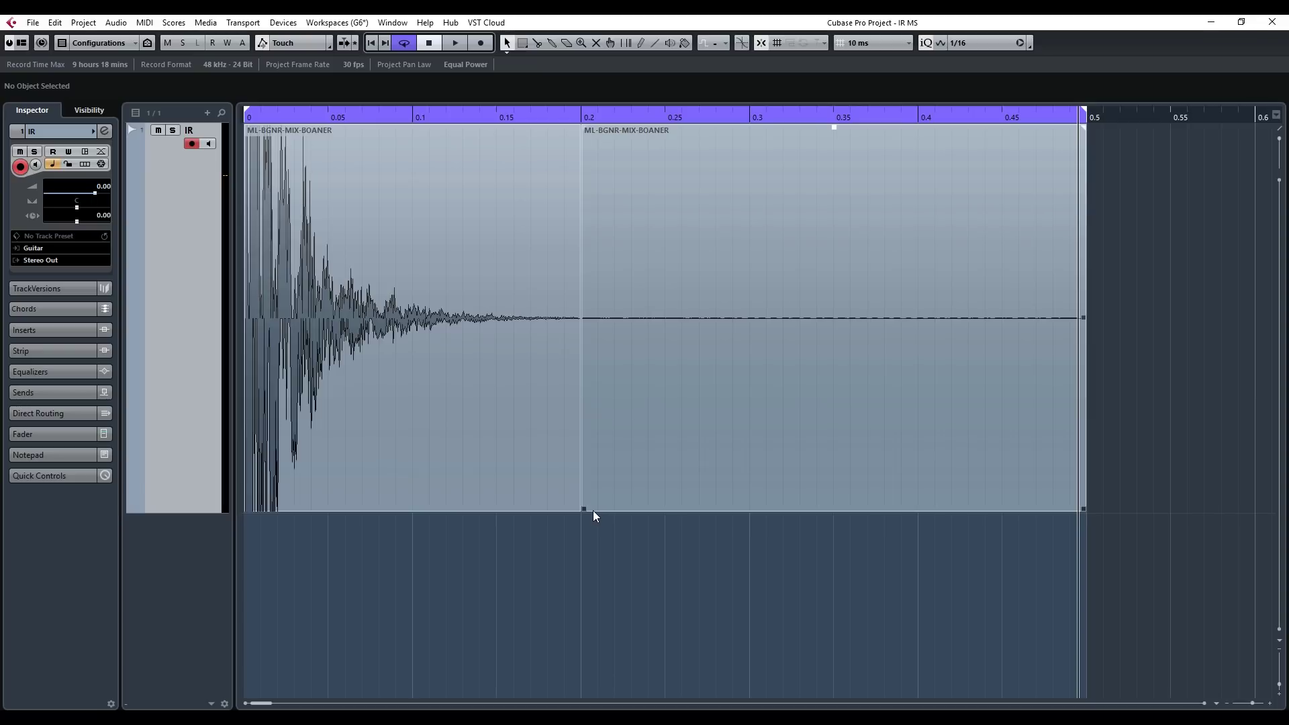